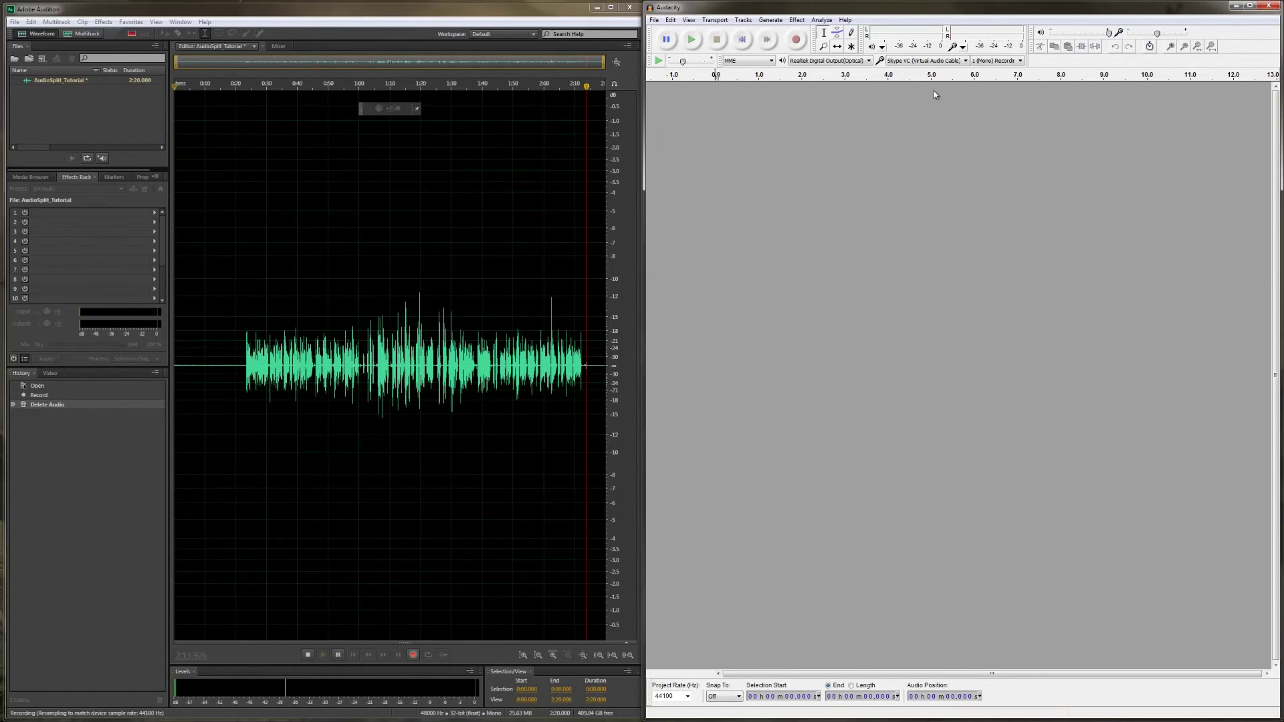
Check the available recording input devices in Audacity, leaving Skype VC (Virtual Audio Cable) selected.
click(925, 60)
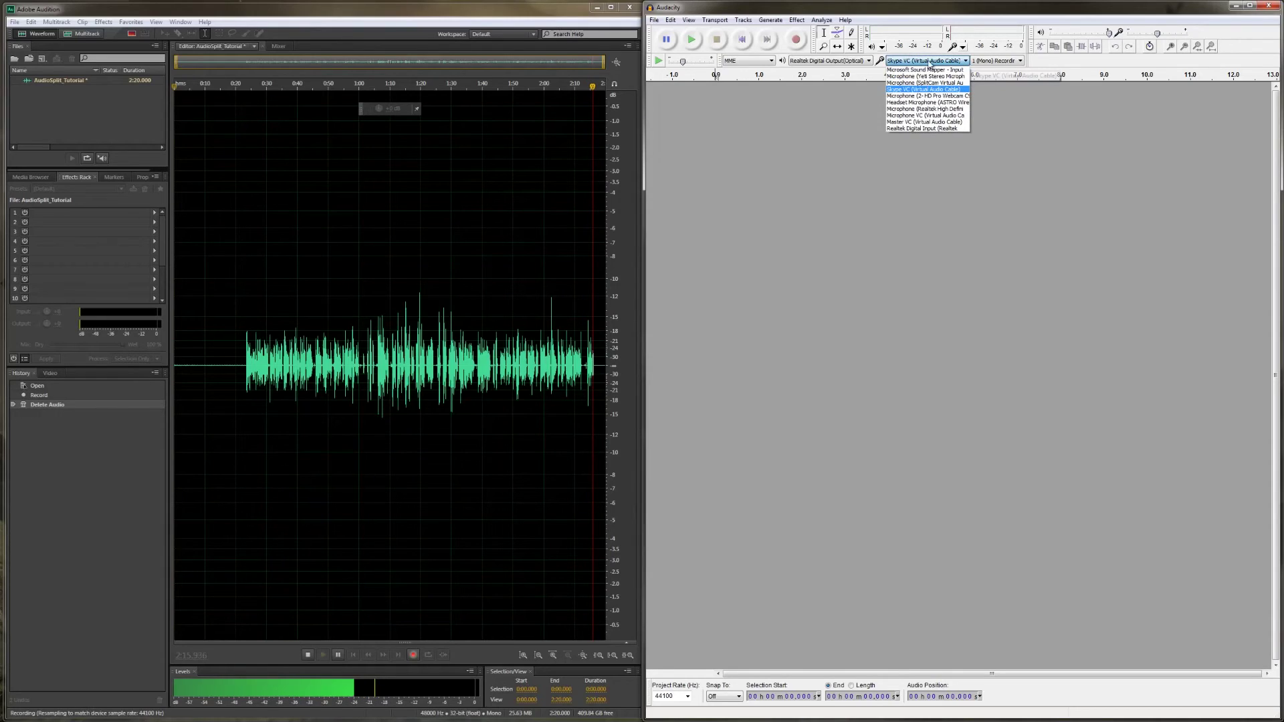
click(929, 67)
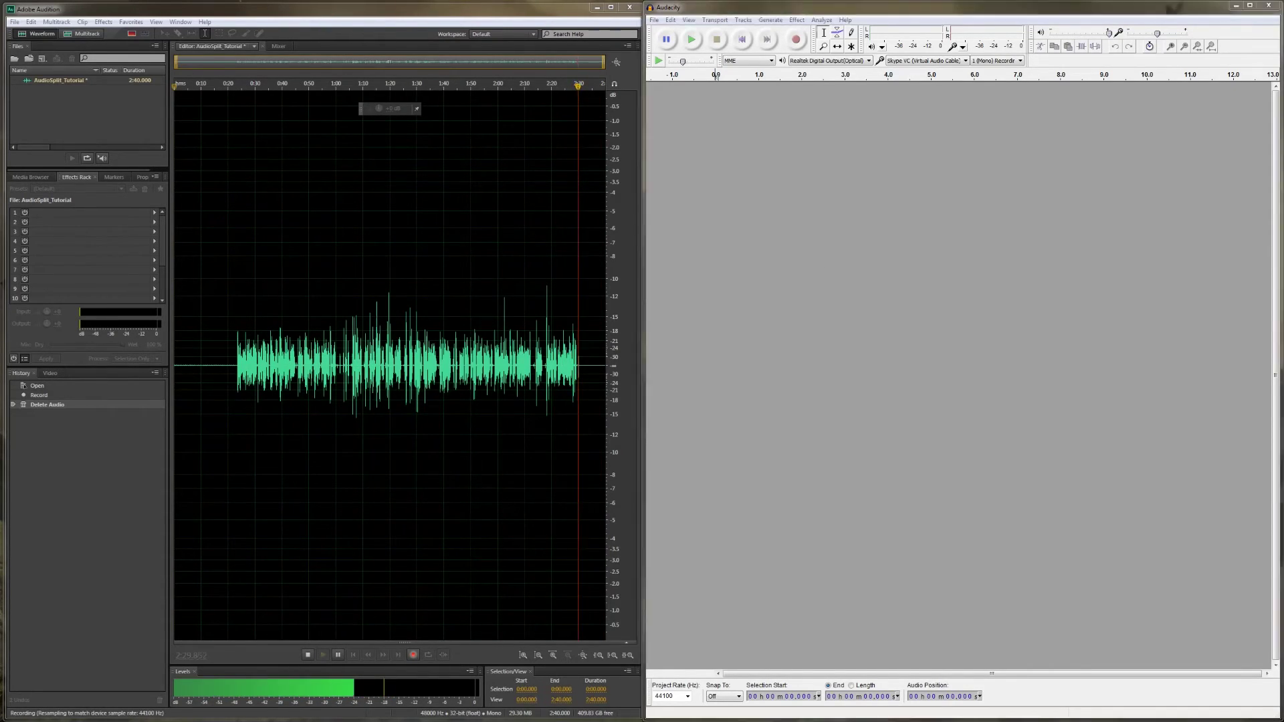
Bring the GeForce Experience ShadowPlay preferences and the Action! recorder window into view, compare them, and move both away.
drag(570, 234, 653, 159)
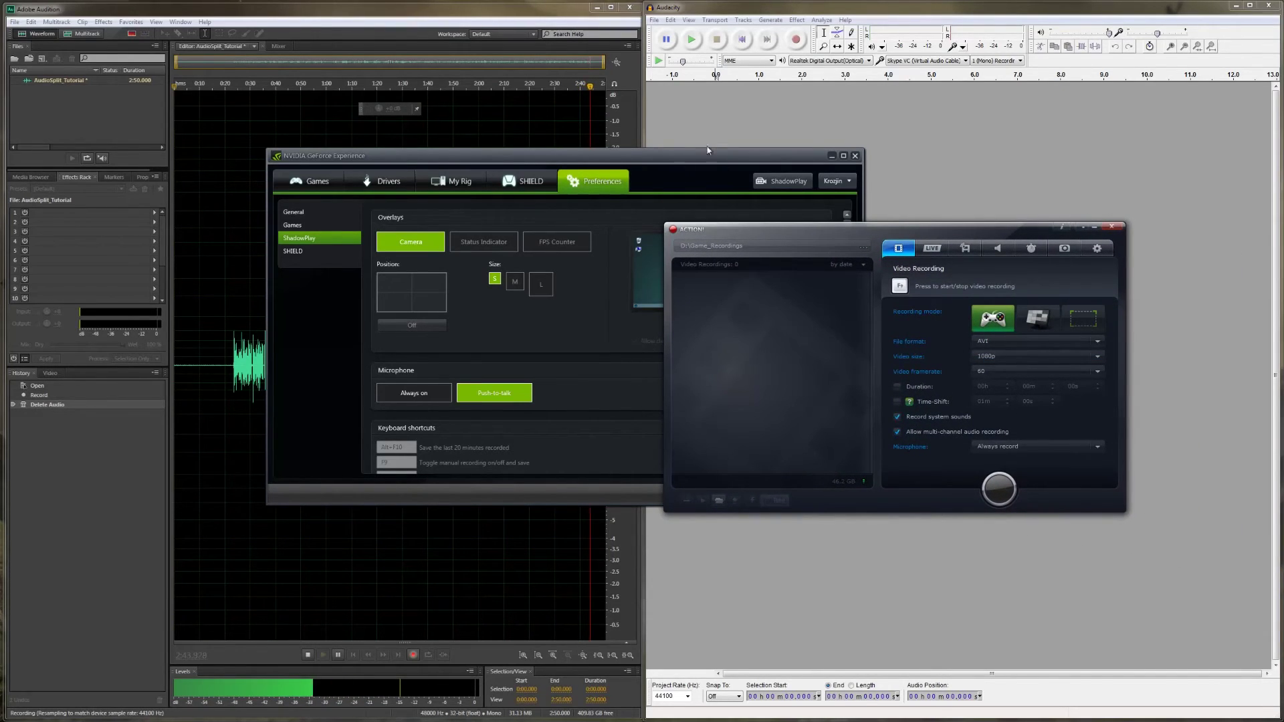
click(689, 160)
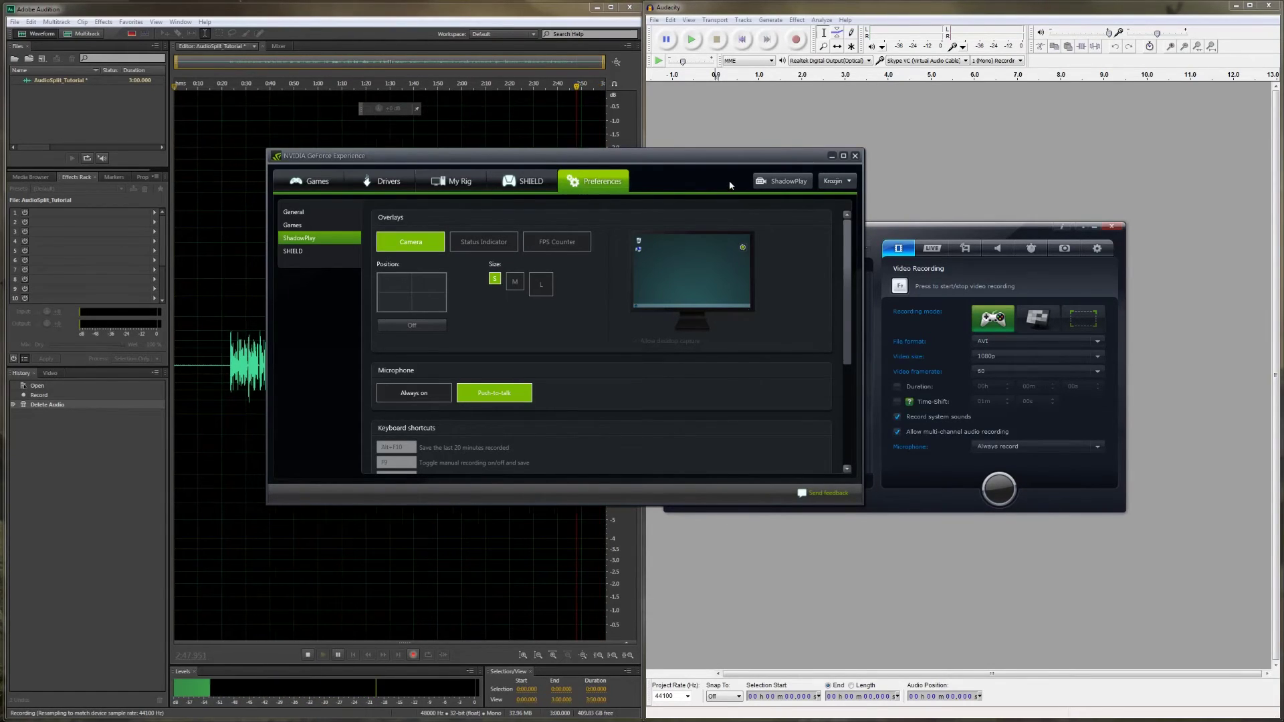
click(971, 237)
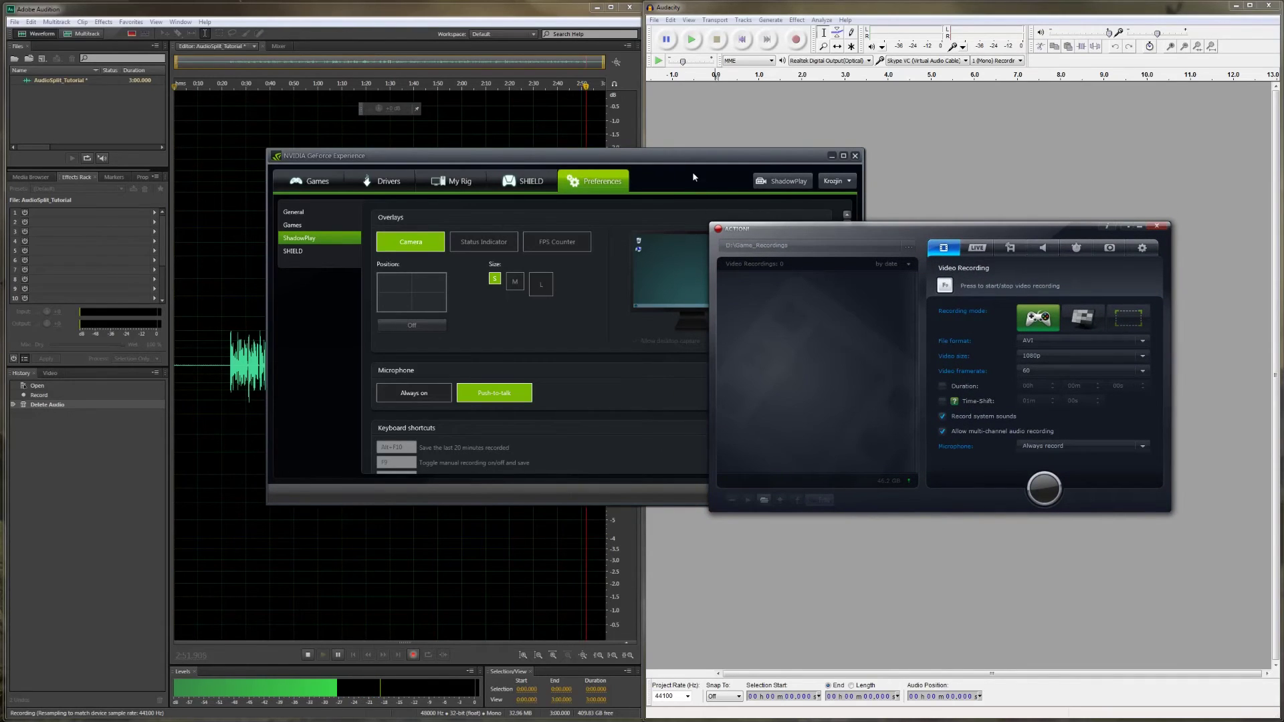
drag(685, 170, 619, 187)
click(803, 183)
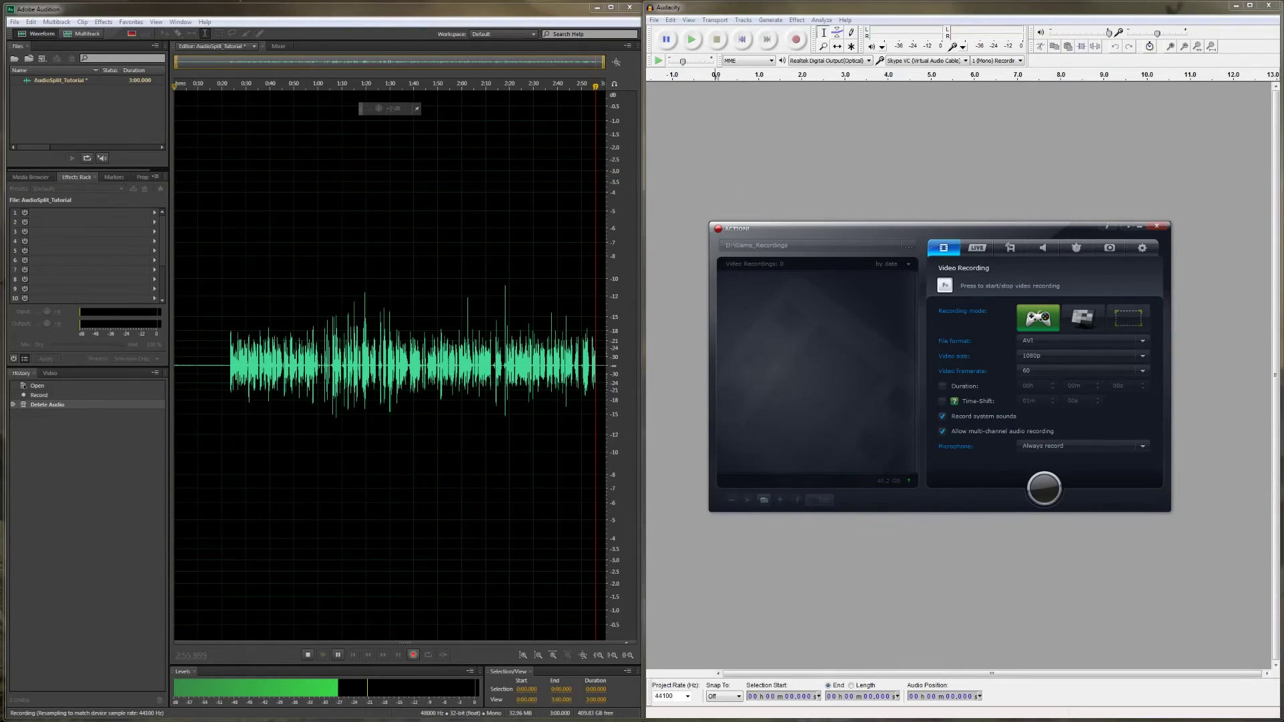
drag(889, 230, 1283, 321)
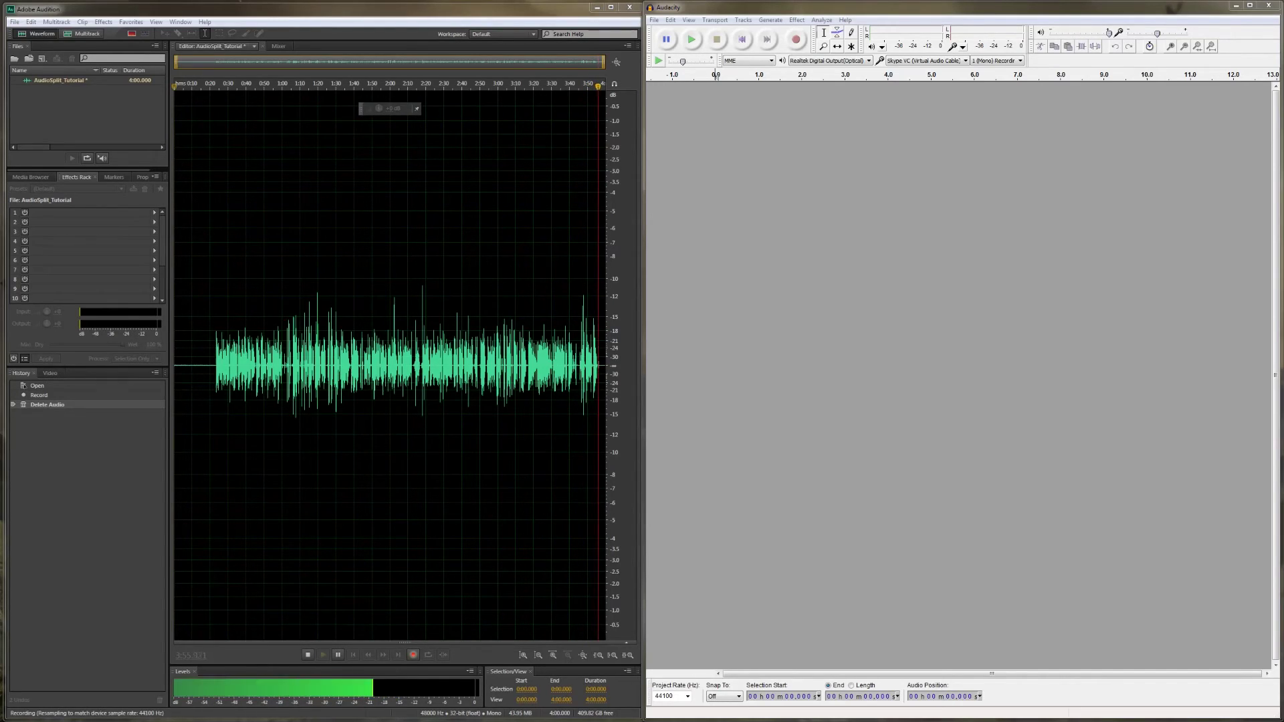
Bring the Windows Sound settings into view and examine the Master VC, Microphone VC and Skype VC recording devices.
drag(841, 316, 852, 229)
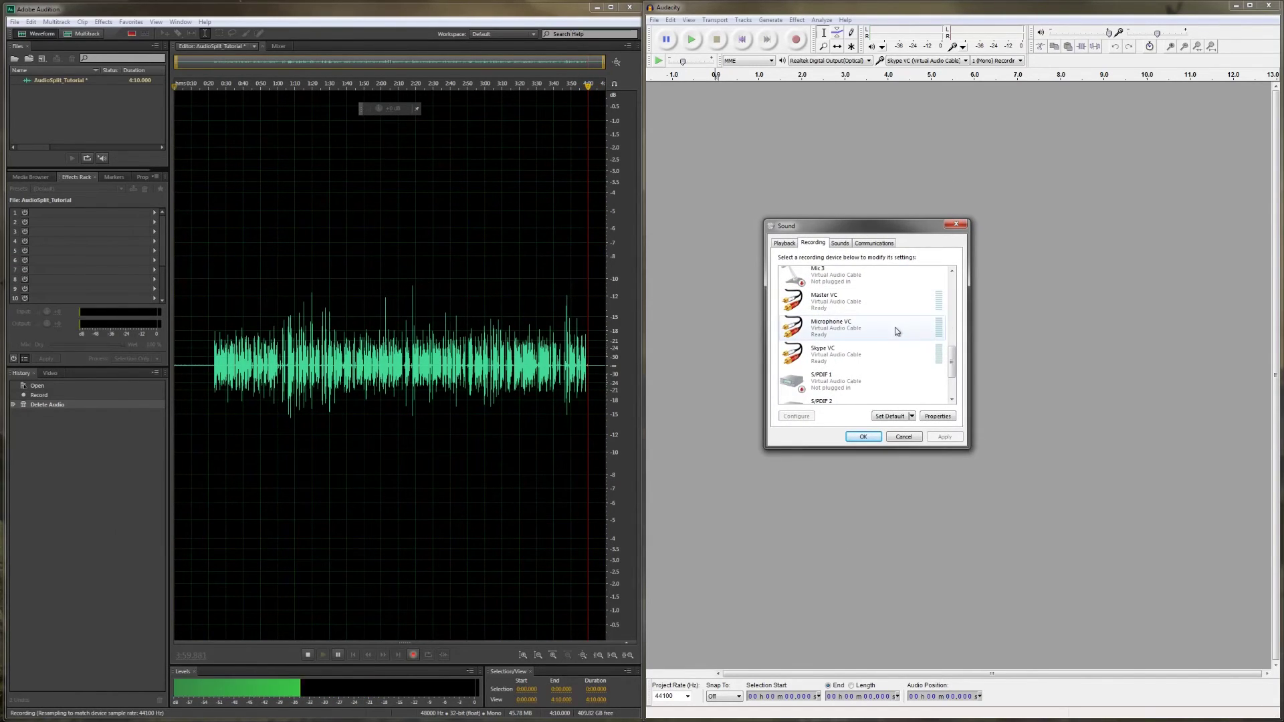
click(836, 303)
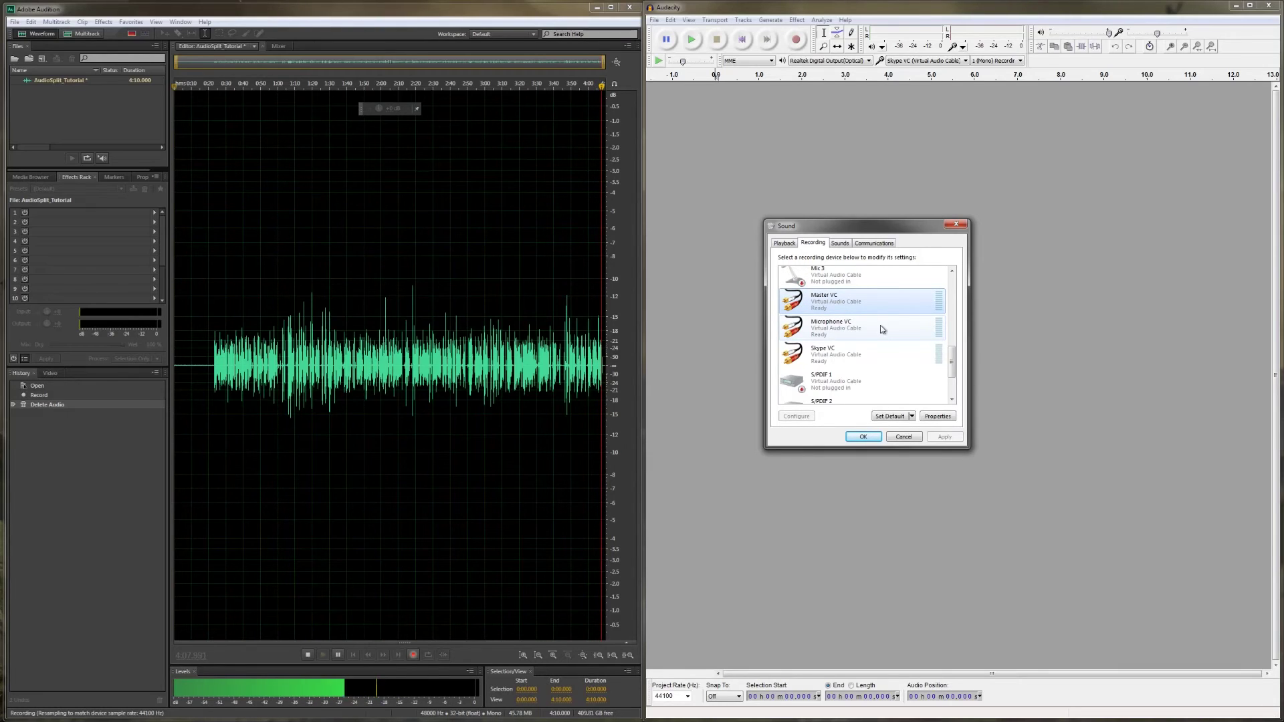
click(796, 352)
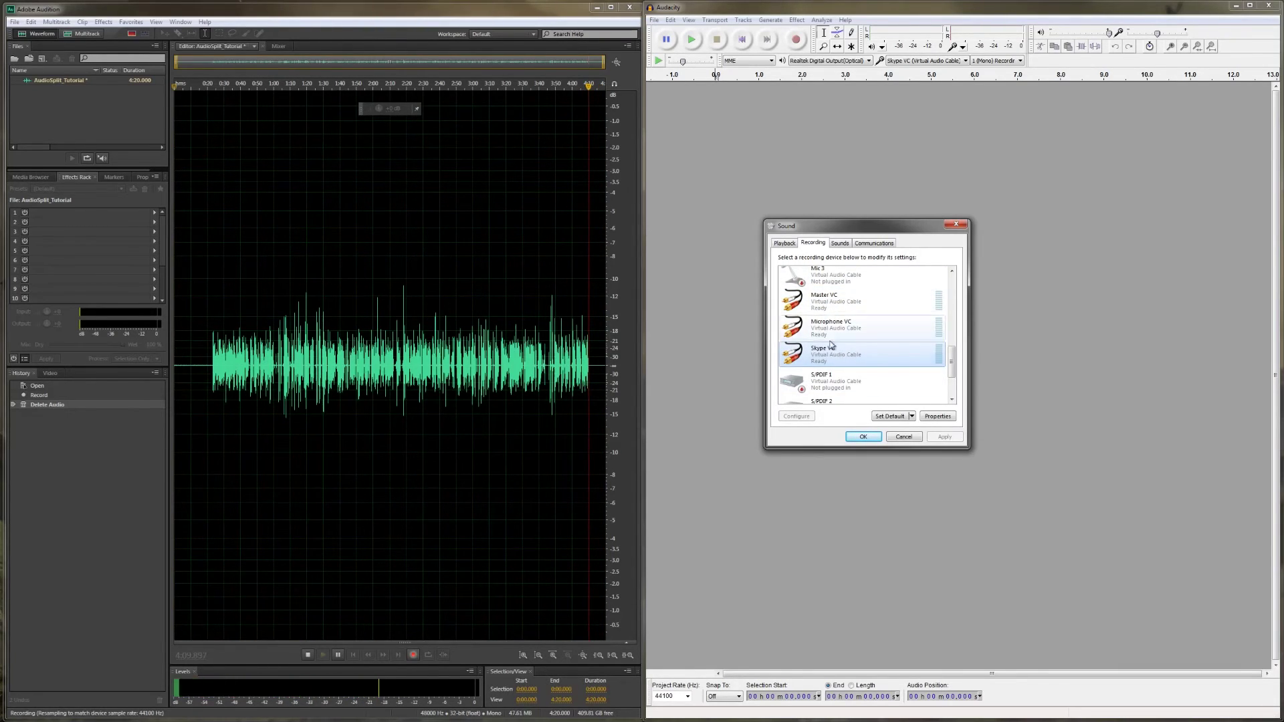
click(852, 304)
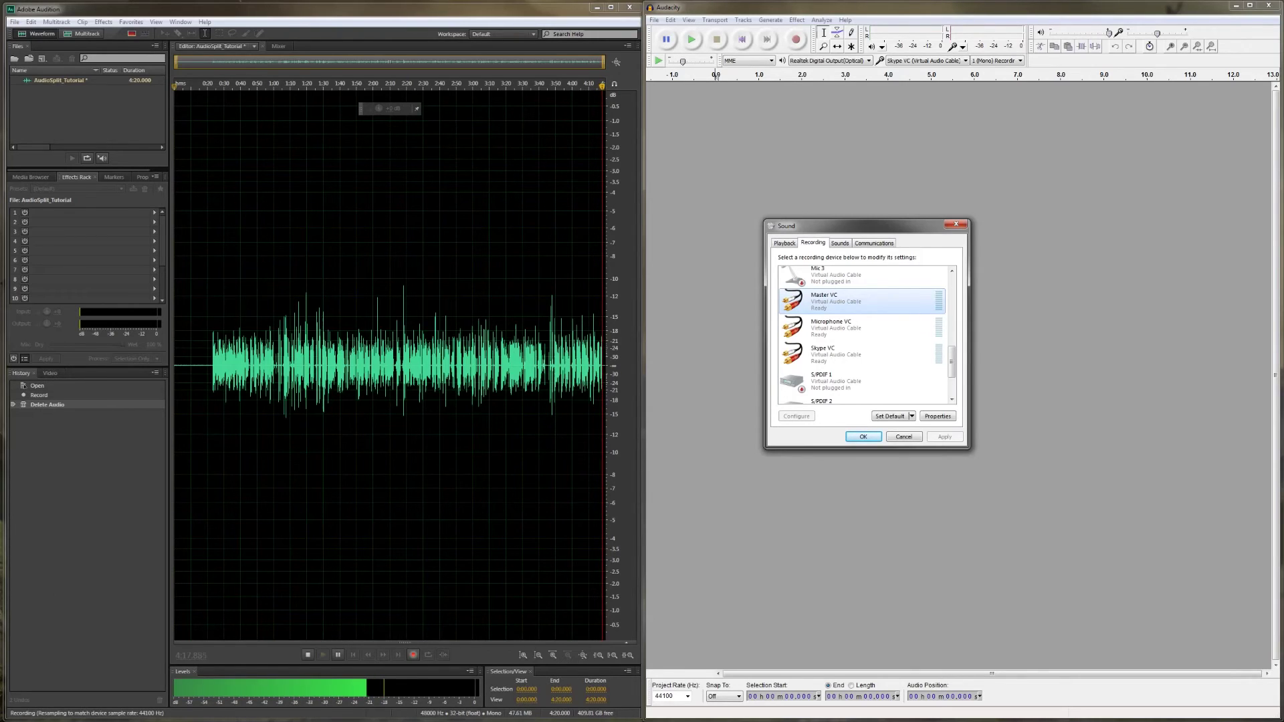
right_click(819, 321)
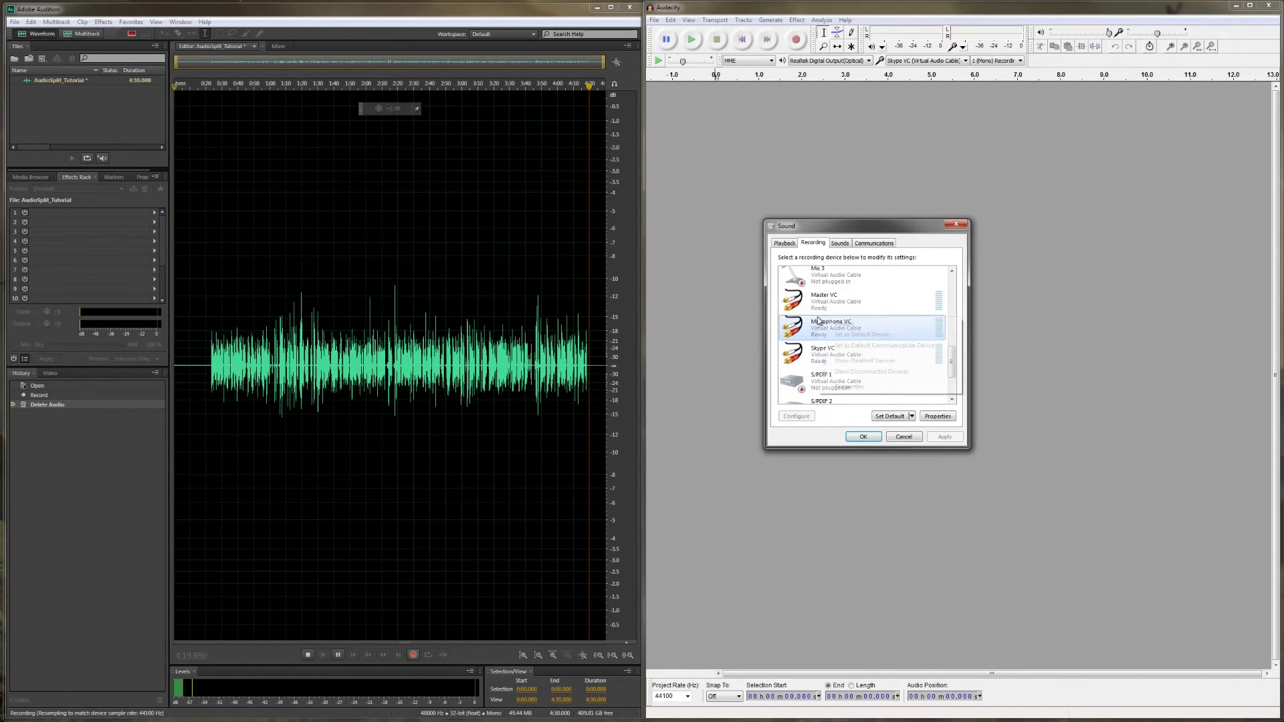
right_click(815, 302)
Review the playback devices in the Sound settings, checking the options of Master VC and the other available outputs.
click(785, 244)
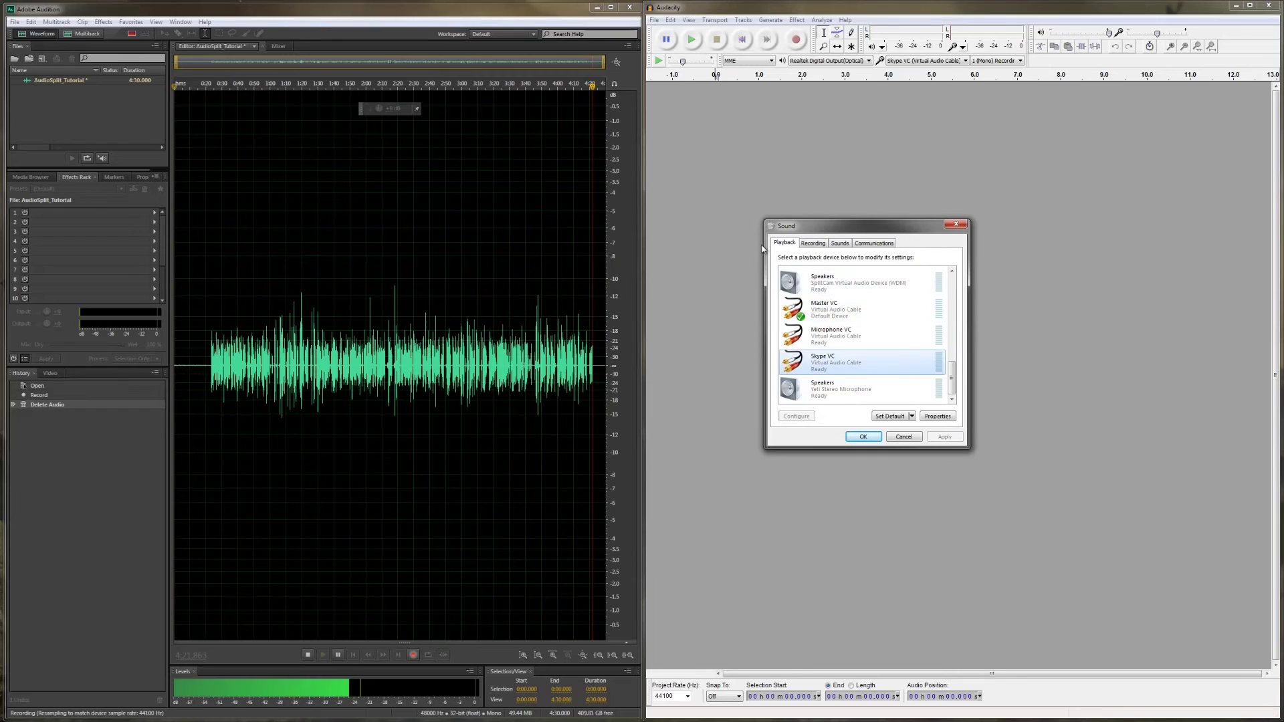
click(817, 319)
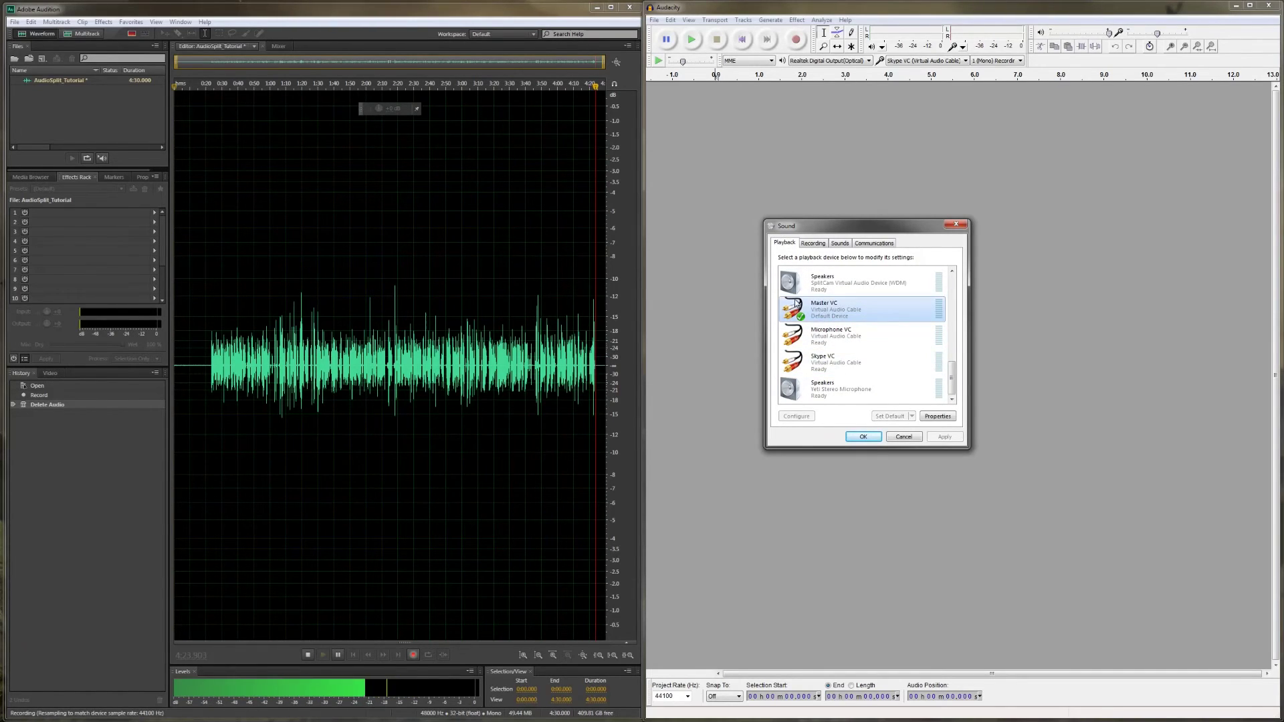
right_click(823, 319)
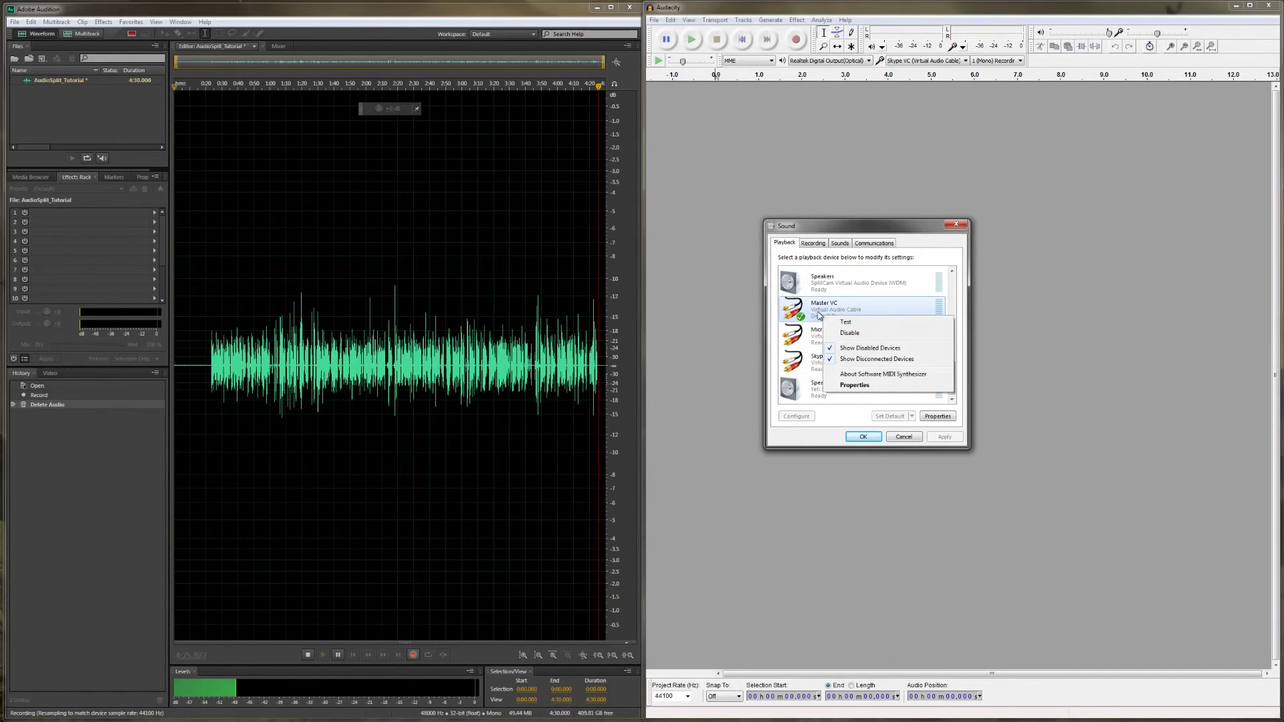
click(810, 315)
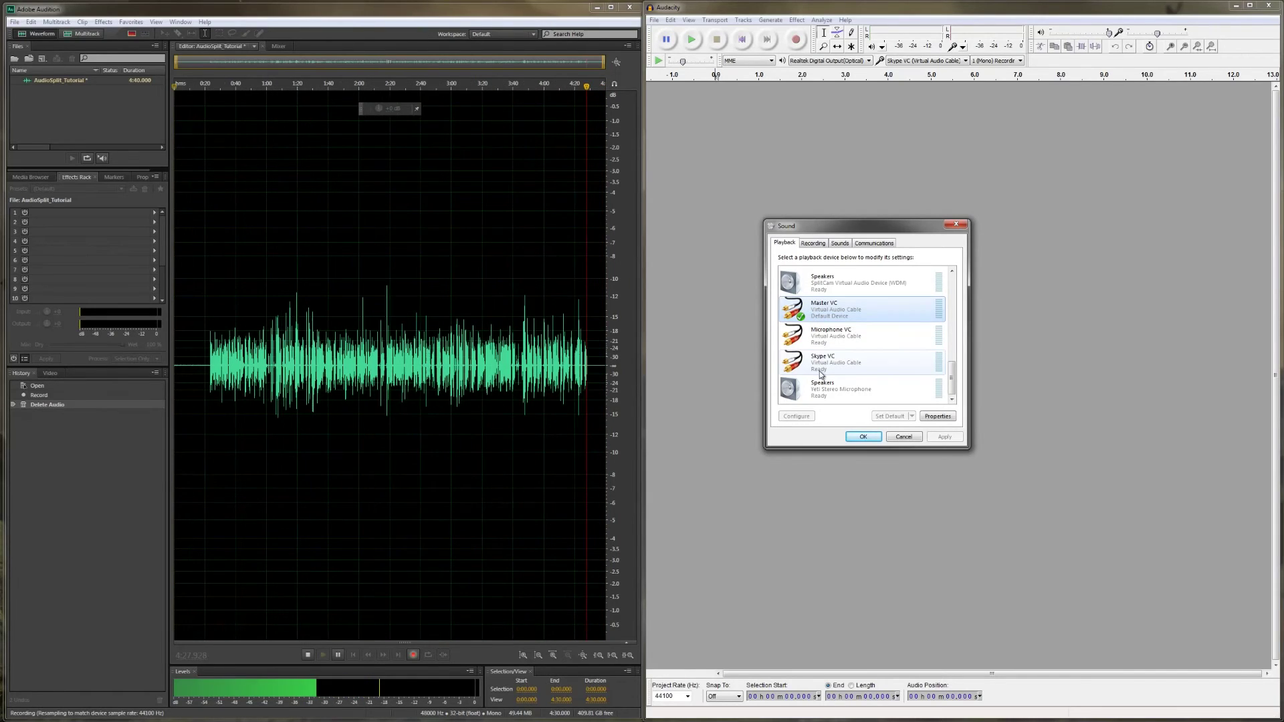
drag(955, 374, 952, 357)
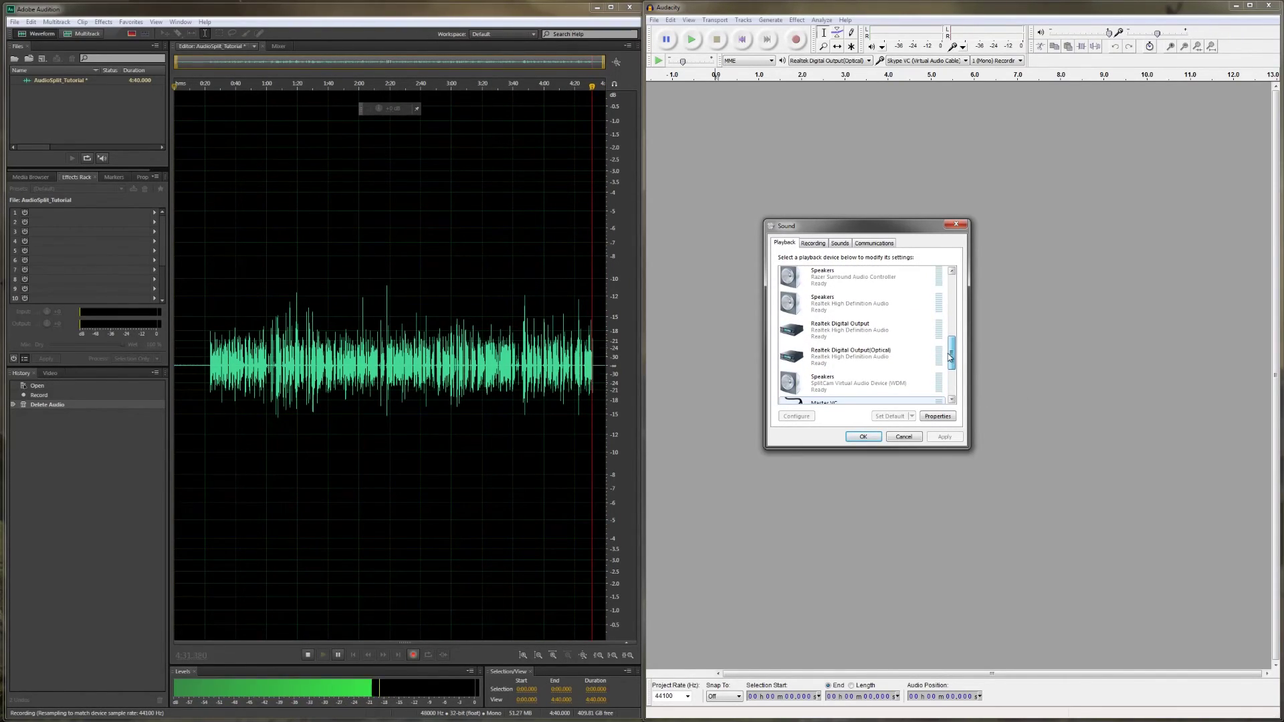
click(862, 356)
scroll(965, 360, down, 3)
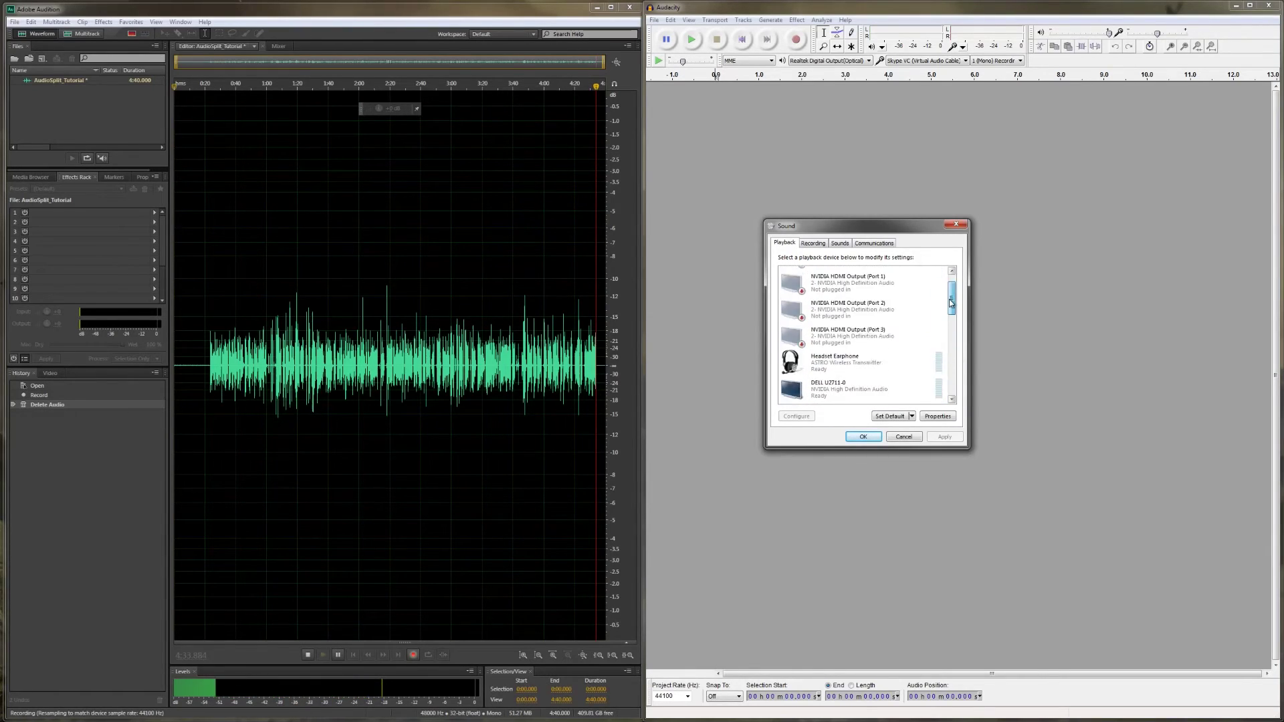
click(867, 317)
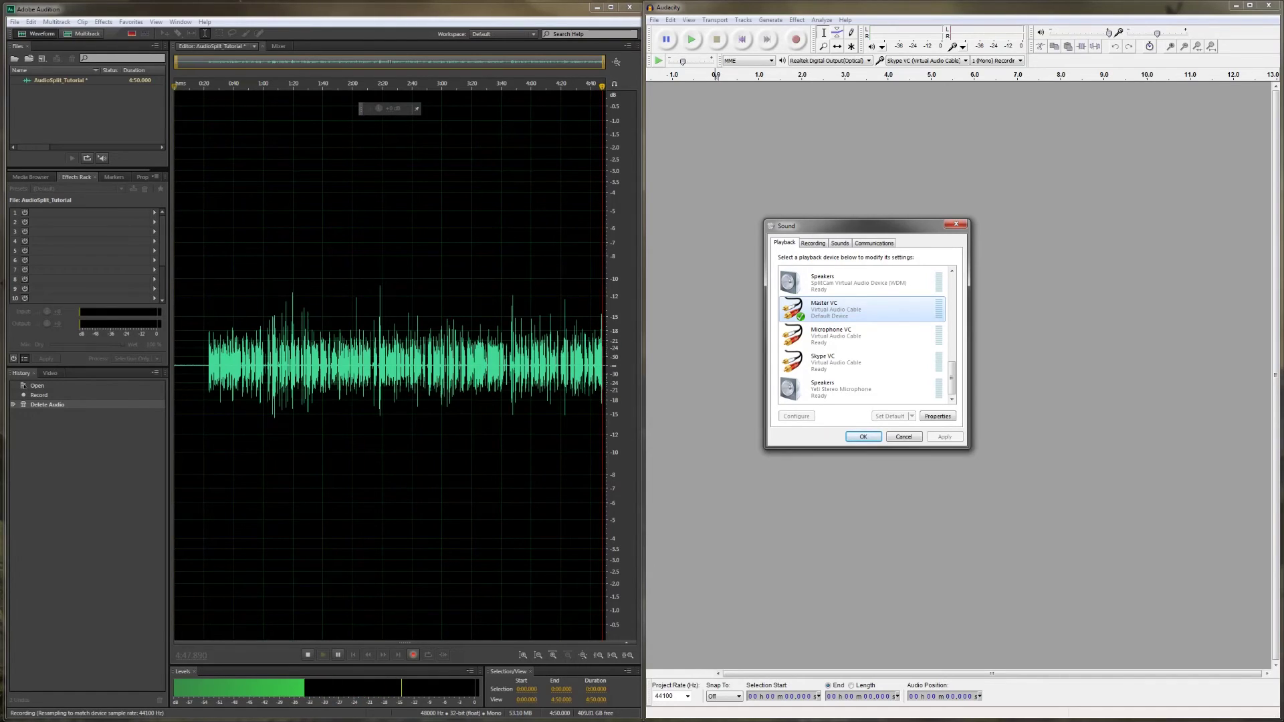
Inspect the Listen settings of the Master VC recording device and close its properties without changes.
drag(885, 236, 864, 242)
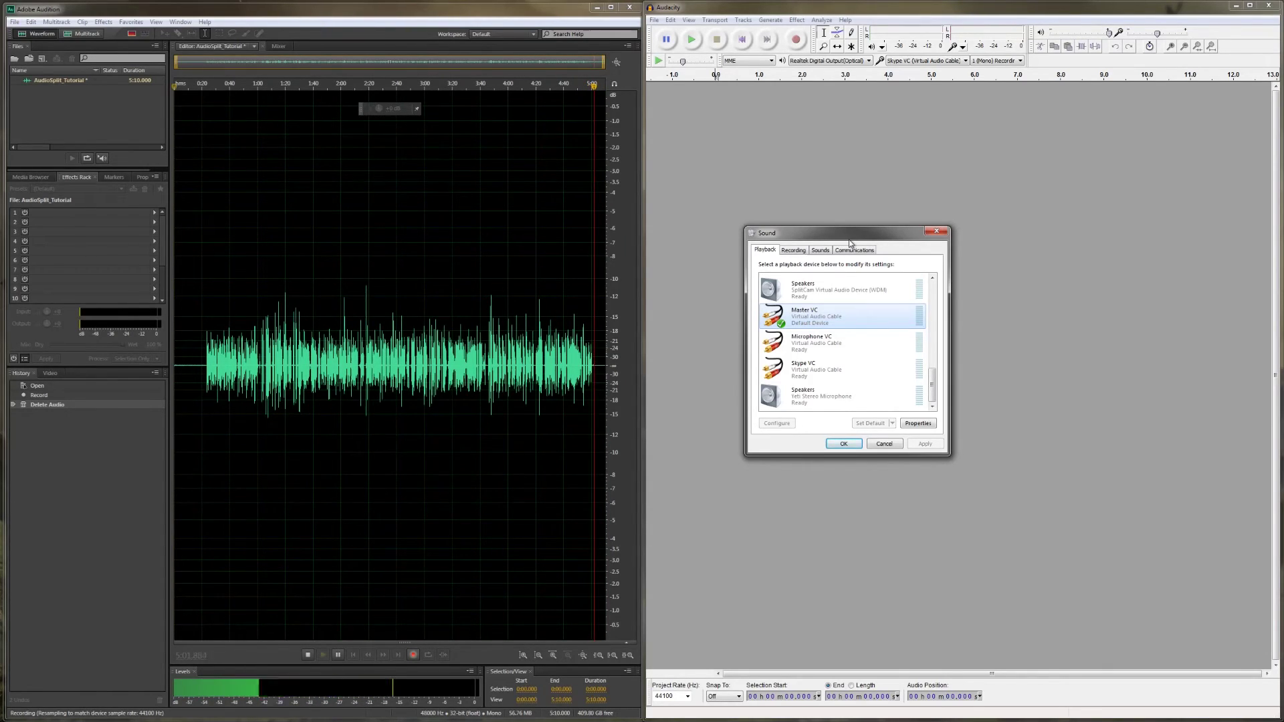
click(800, 252)
double_click(824, 308)
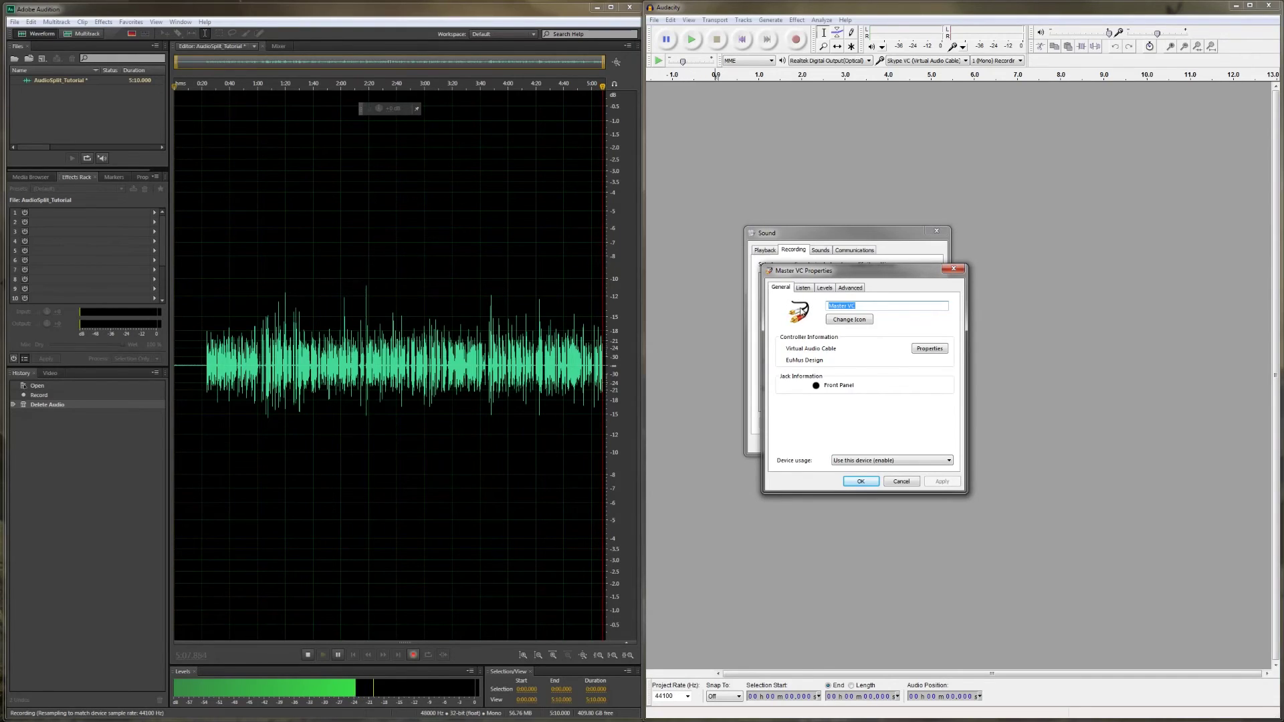
click(804, 289)
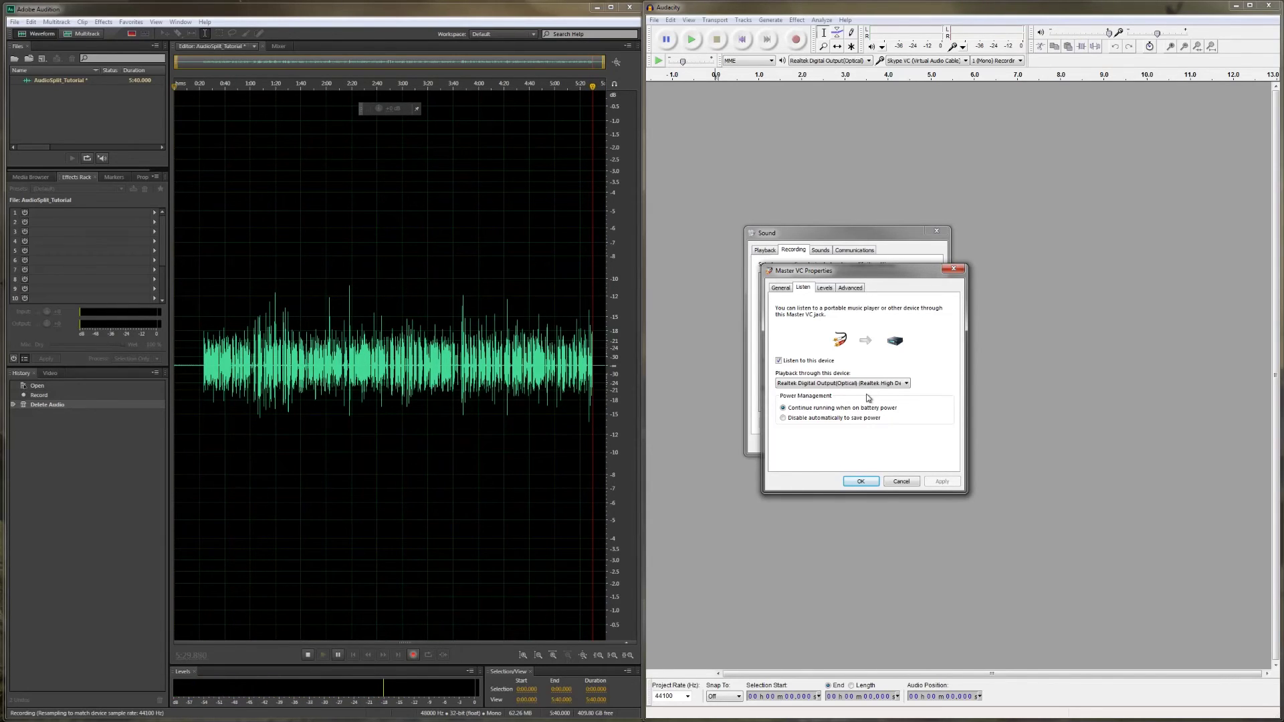
drag(832, 277, 815, 226)
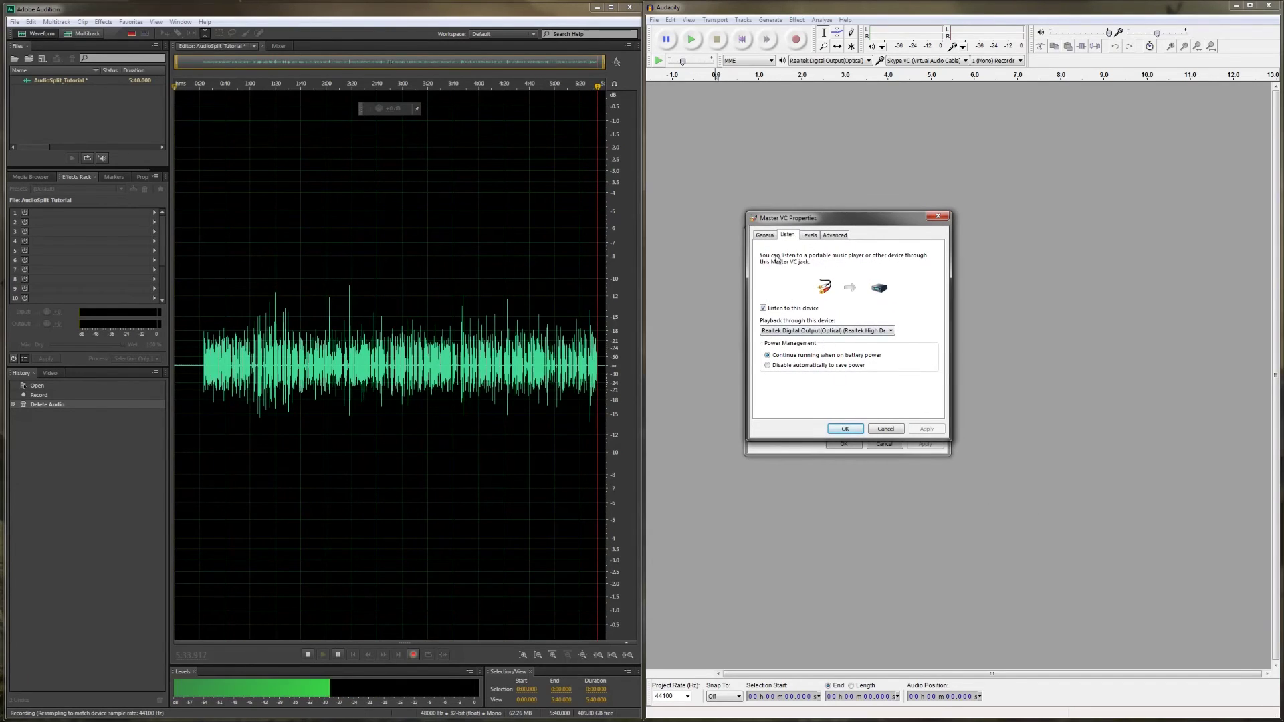
click(885, 429)
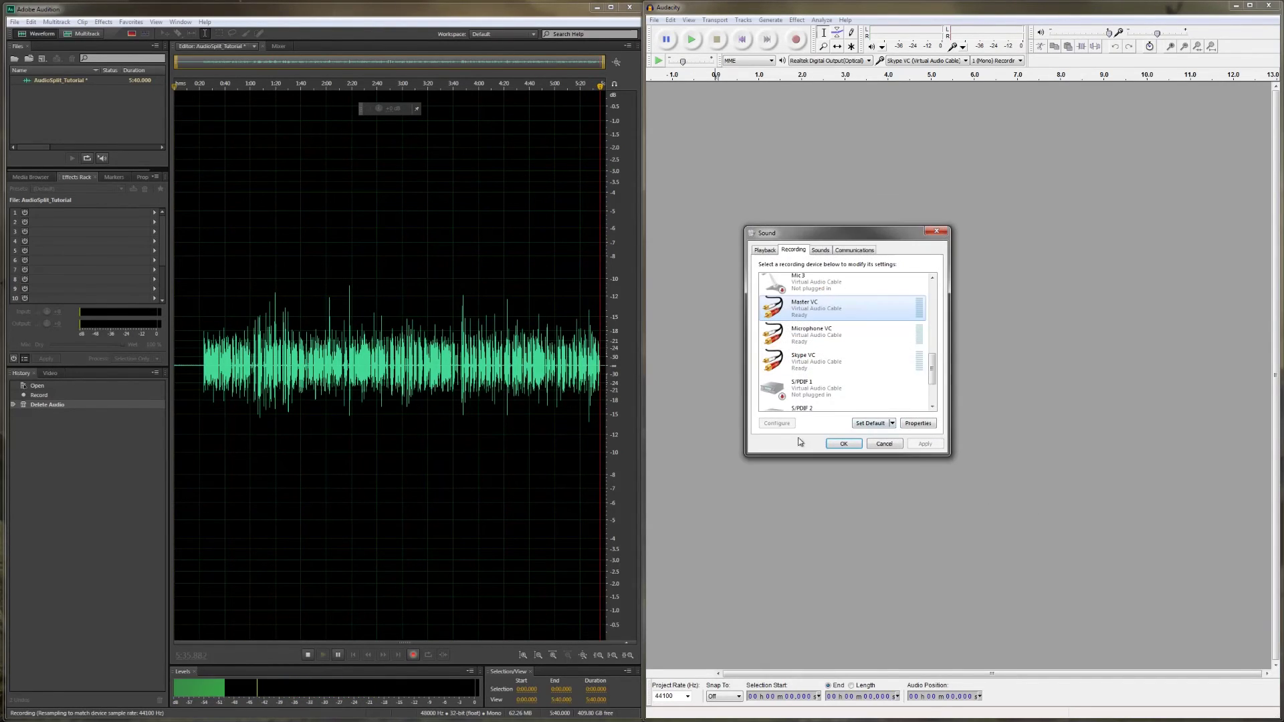
Highlight the Master VC, Microphone VC and Skype VC recording devices in turn to review the virtual cables.
click(829, 334)
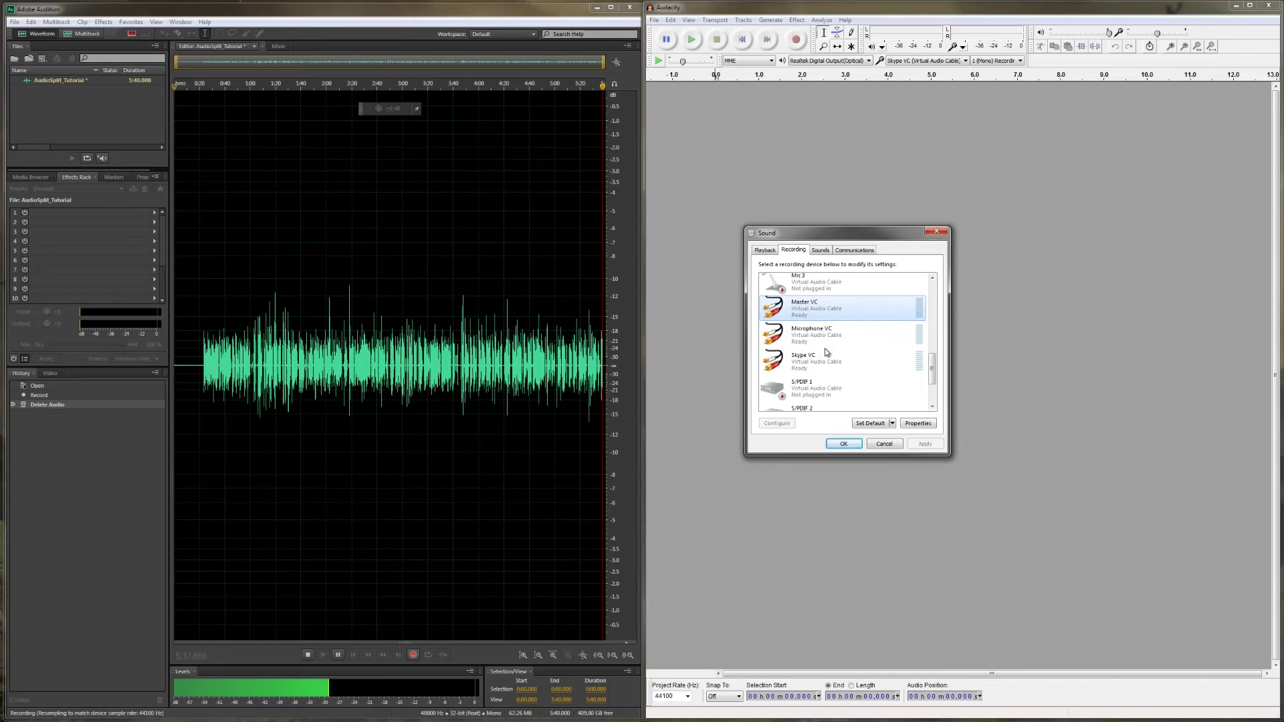
click(810, 308)
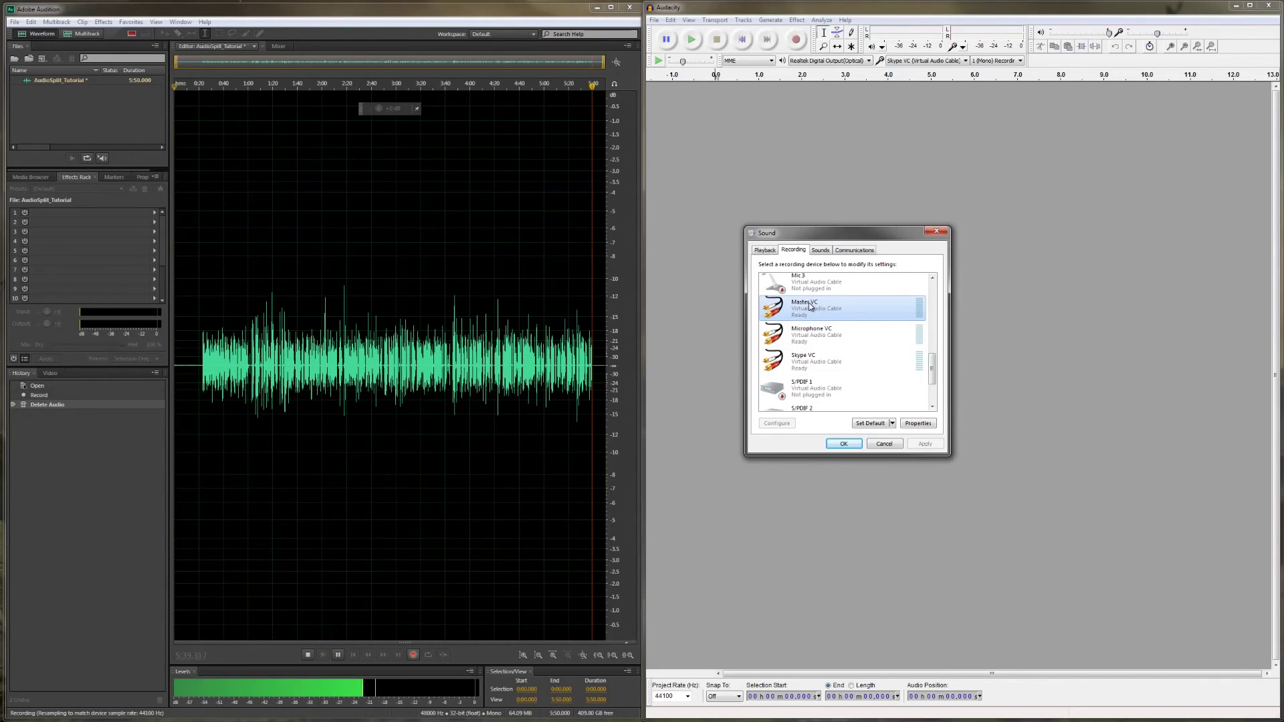
click(831, 344)
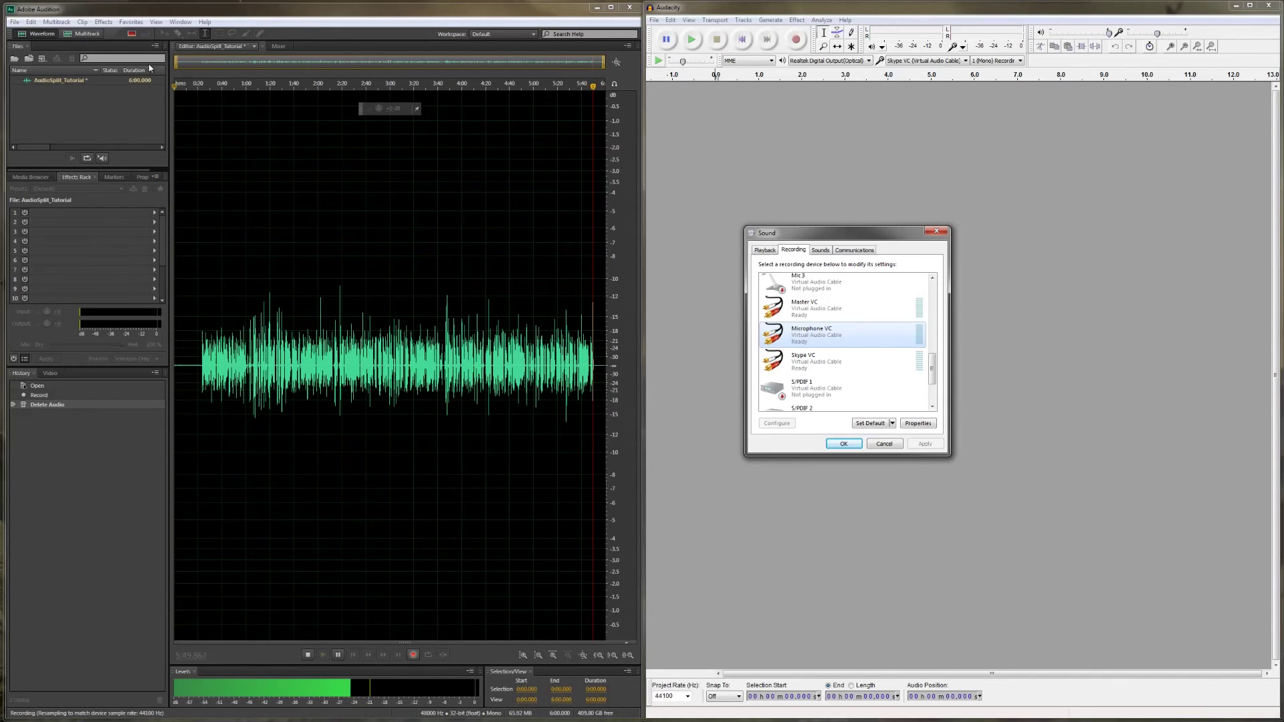
click(821, 368)
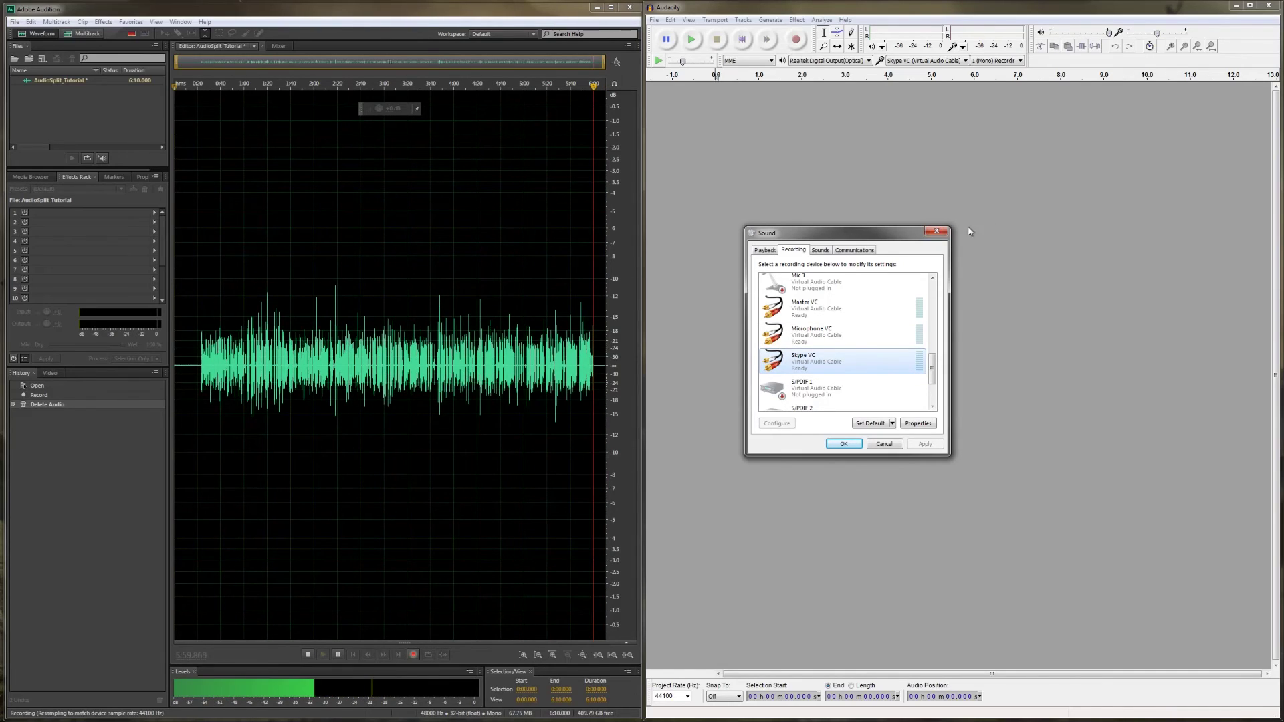
Place the Skype audio options and Audio Repeater side by side and set the repeater's Wave in to Skype VC (Virtual Audio Cable).
drag(1283, 107, 545, 185)
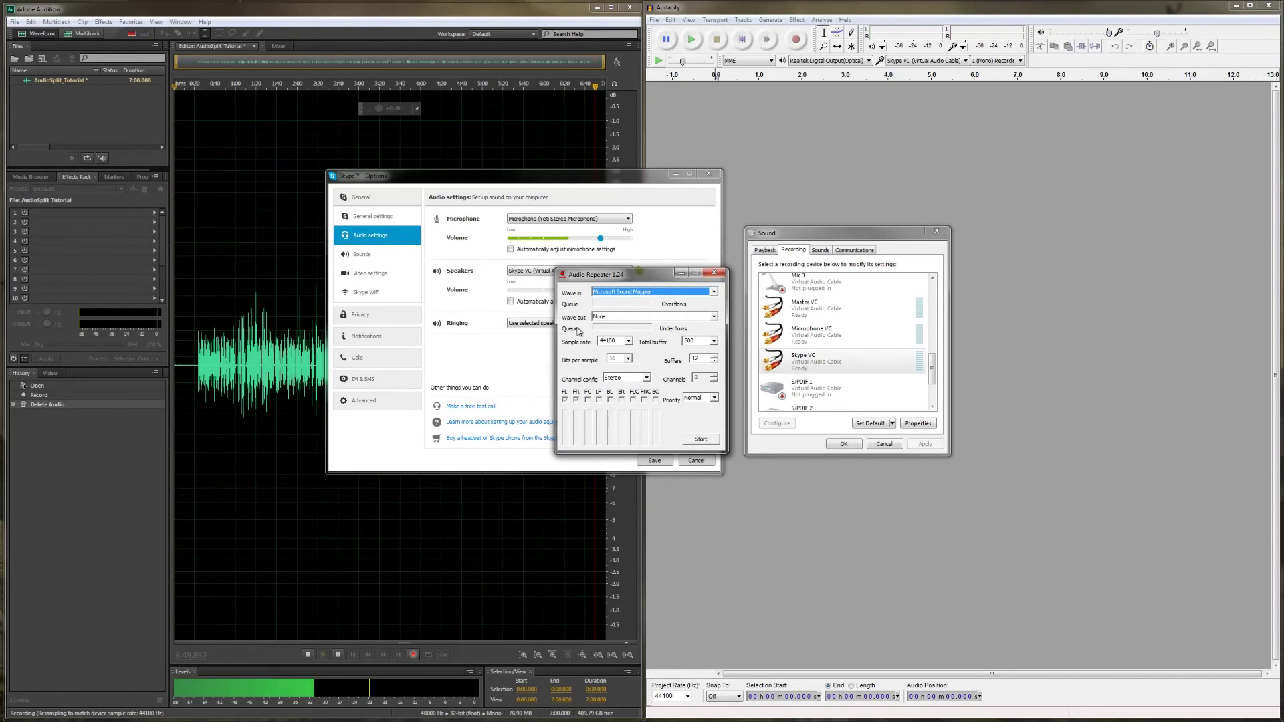
drag(630, 277, 695, 490)
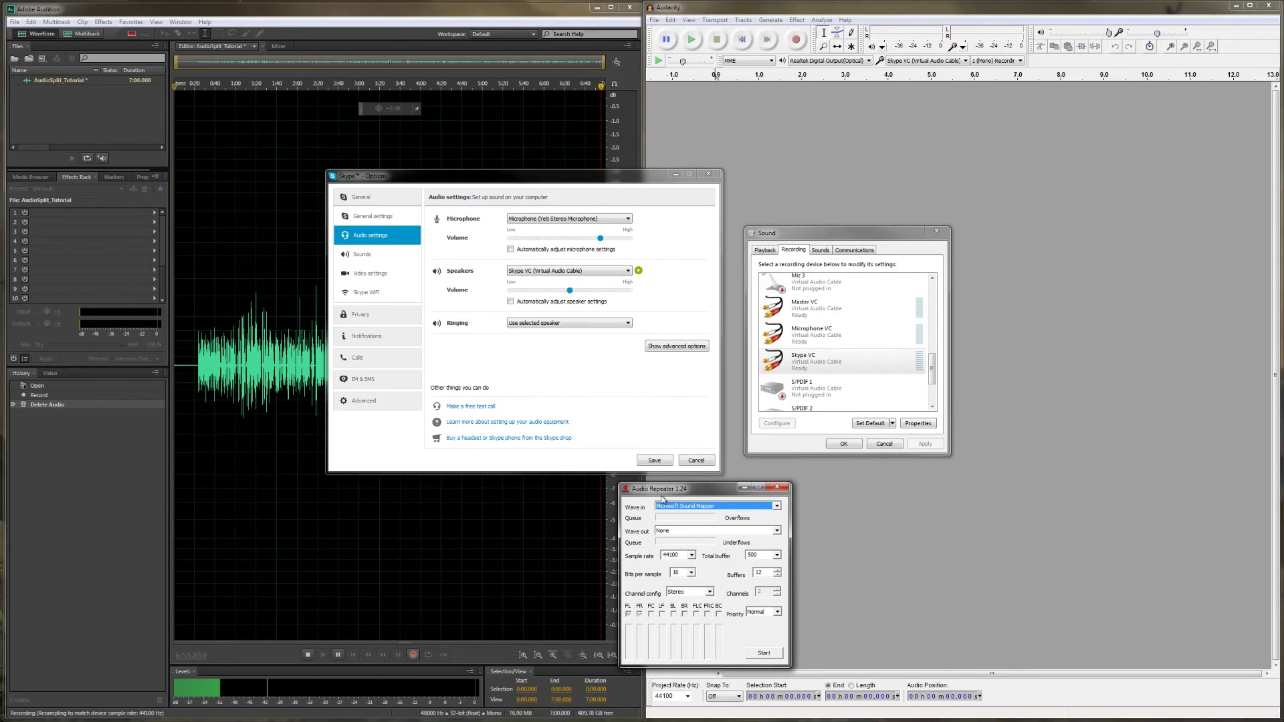
click(689, 507)
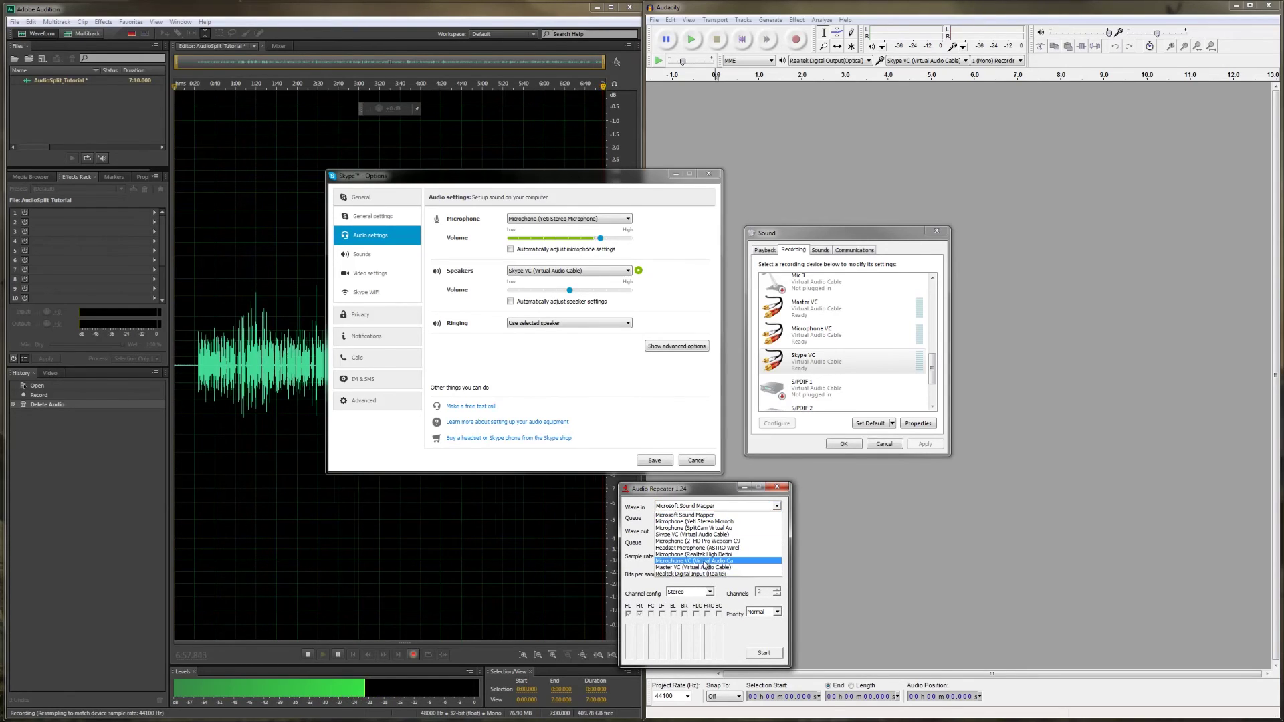
click(702, 535)
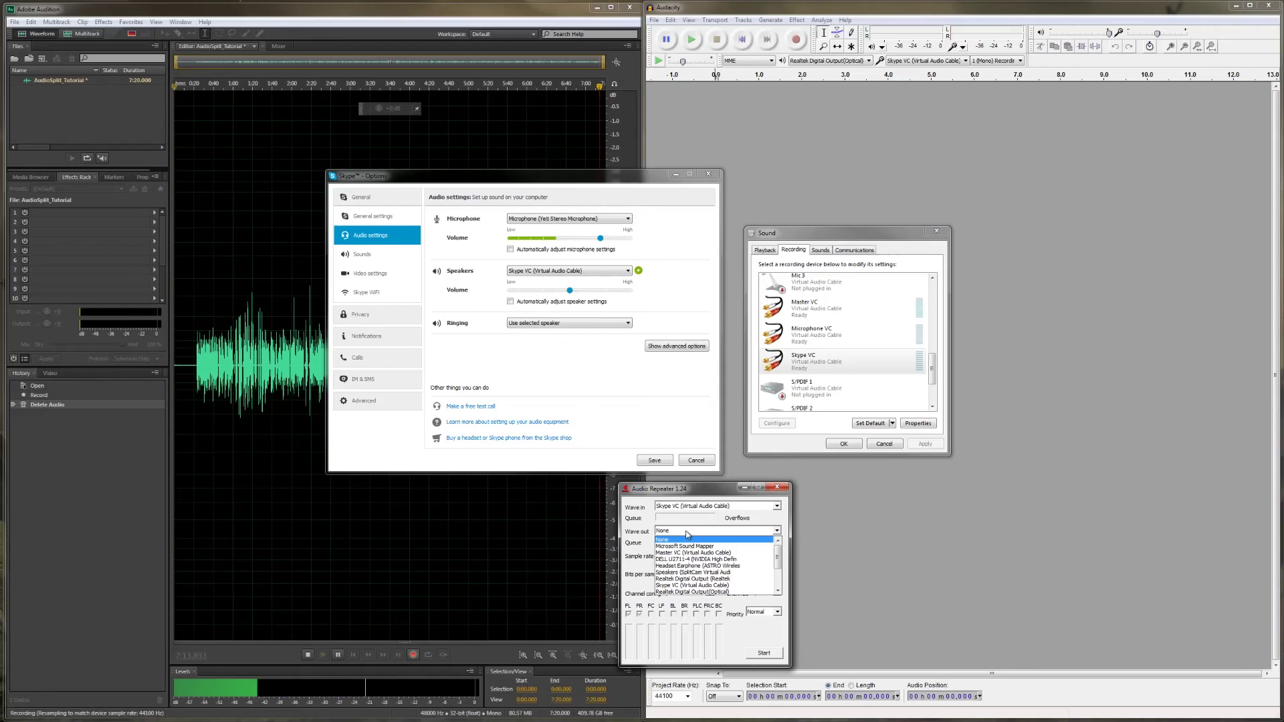
Set Audio Repeater's Wave out to Master VC (Virtual Audio Cable).
scroll(736, 562, down, 2)
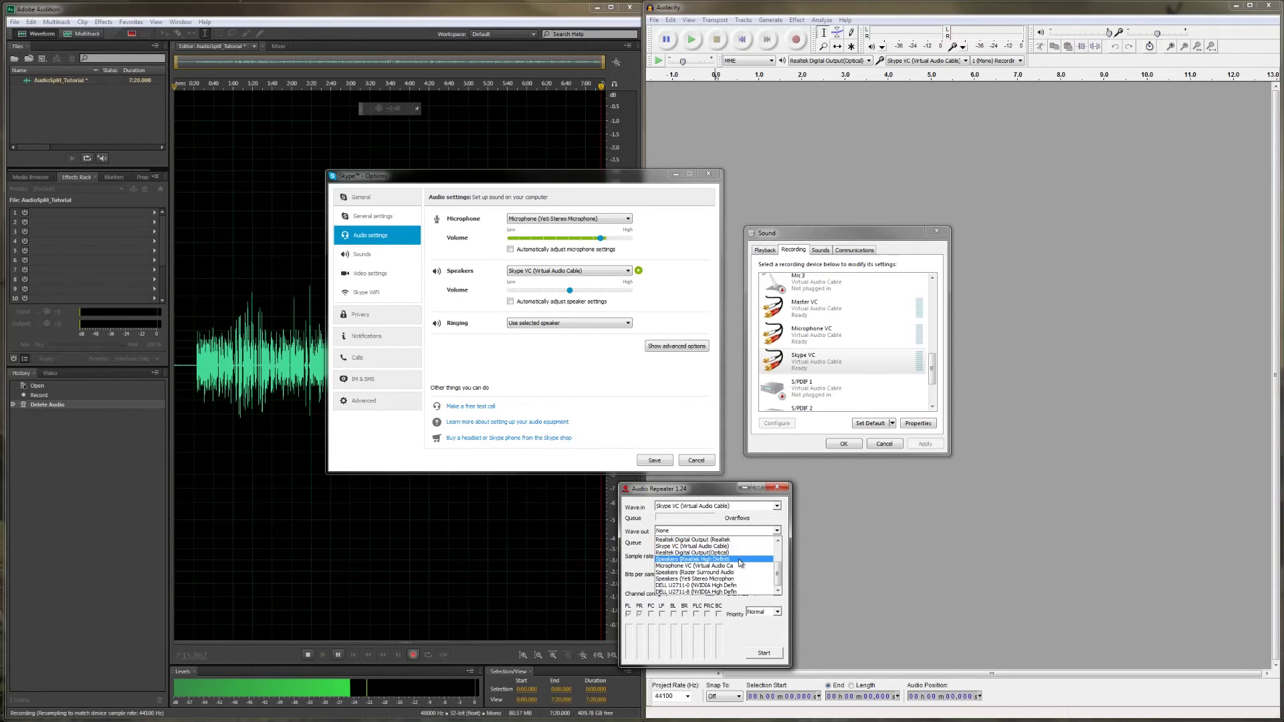
scroll(735, 565, up, 1)
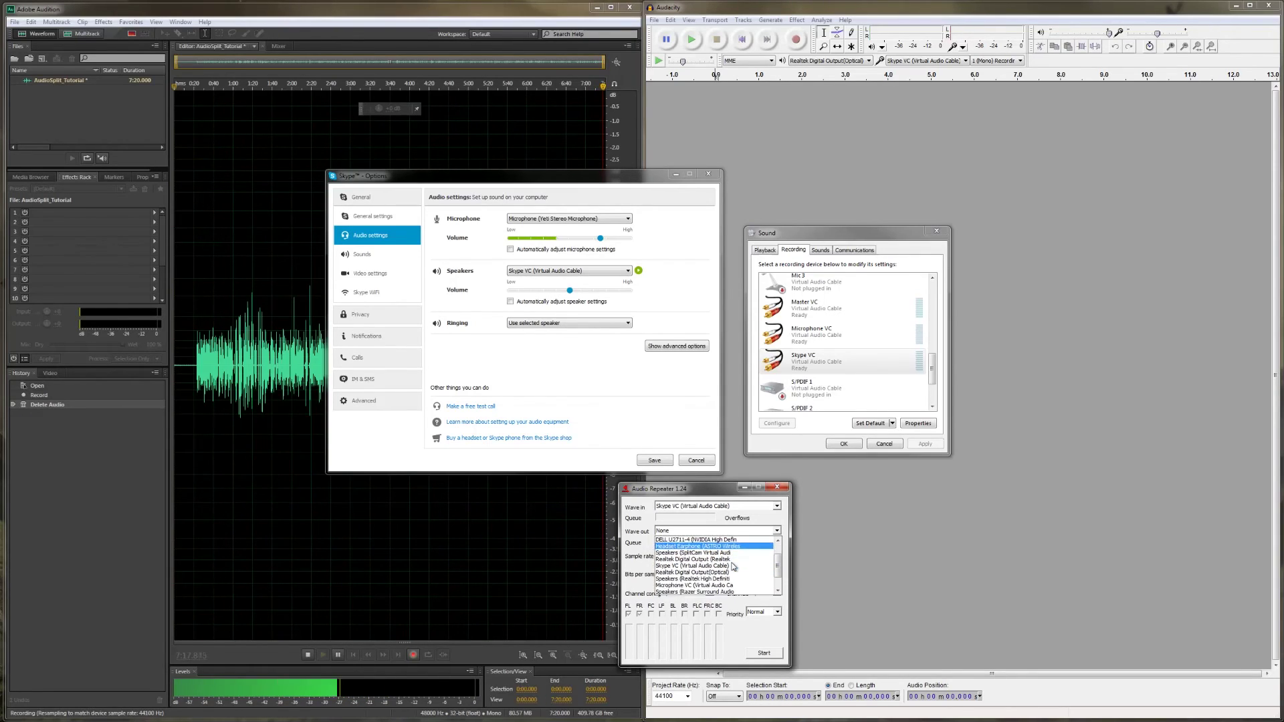
scroll(734, 567, down, 1)
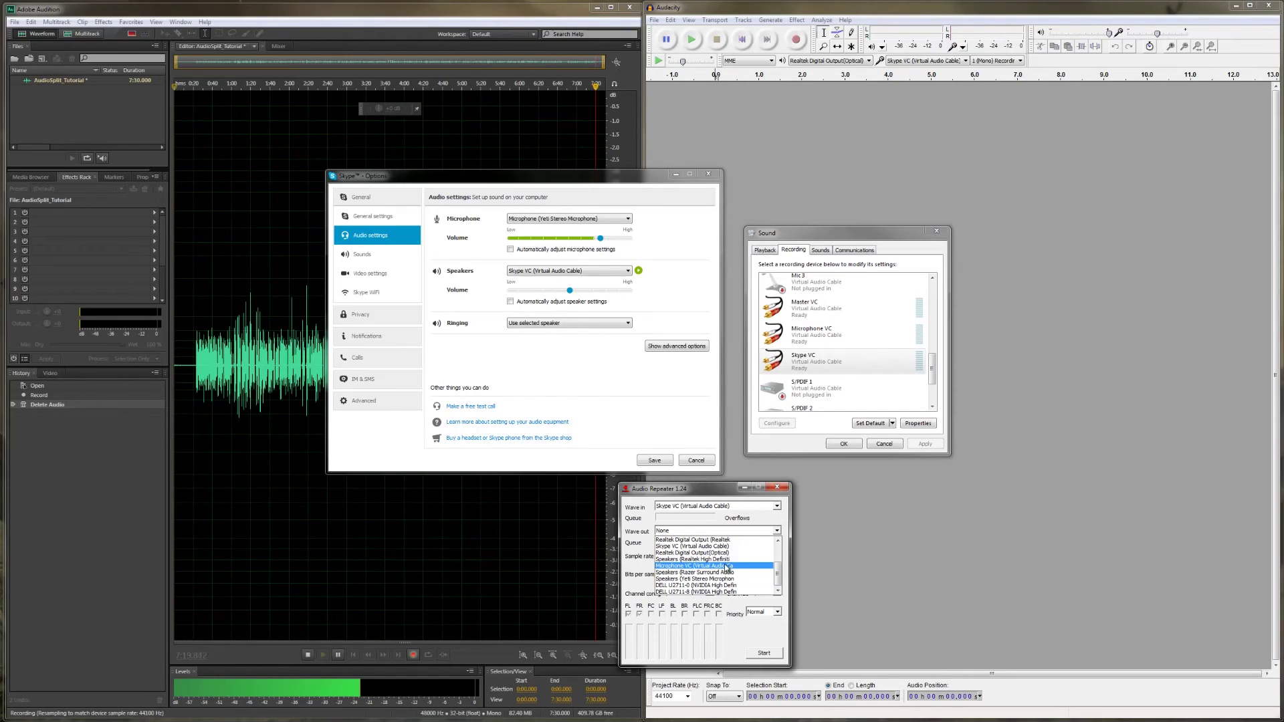
scroll(716, 559, up, 3)
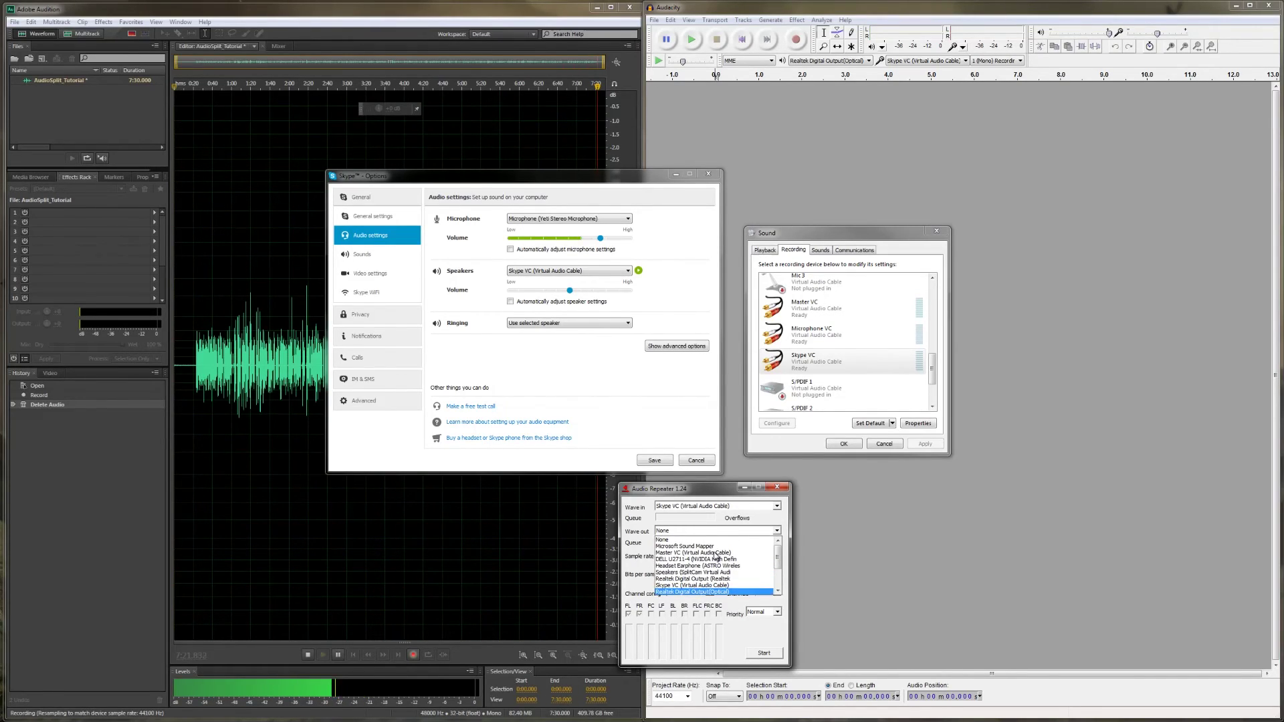
click(713, 554)
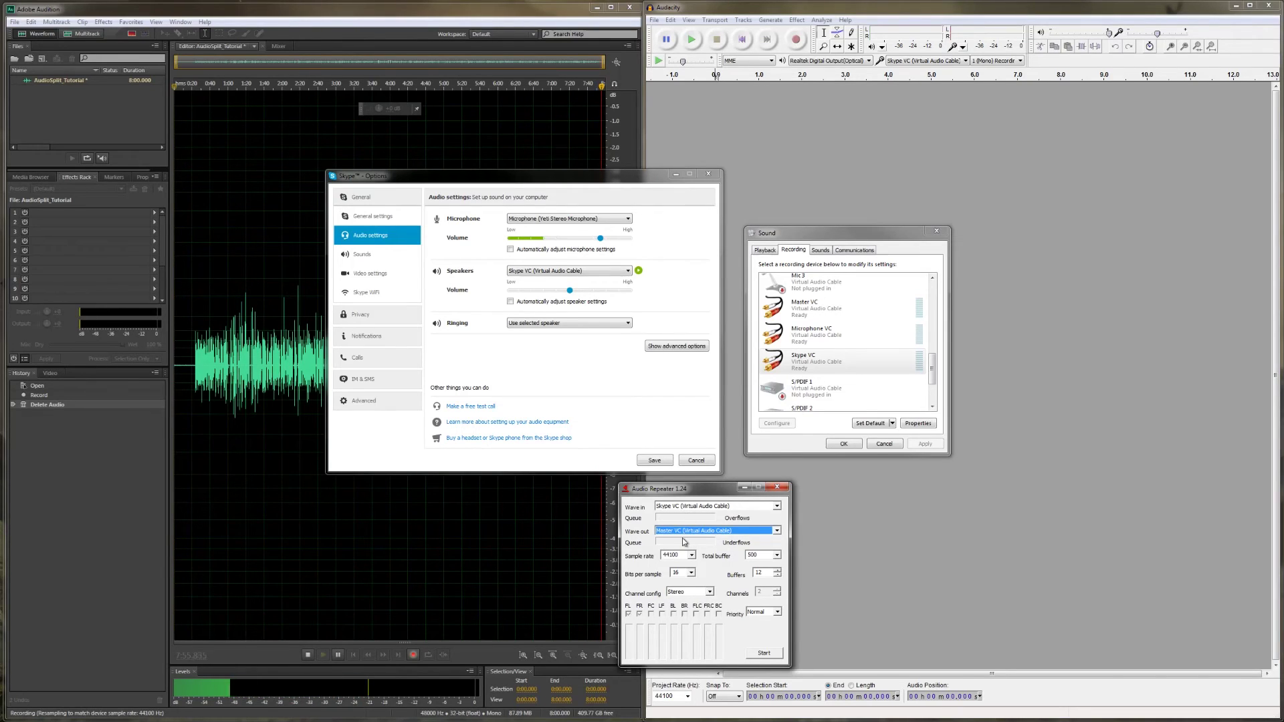
Change Audio Repeater's Wave out to Realtek Digital Output(Optical).
click(706, 531)
scroll(715, 585, down, 4)
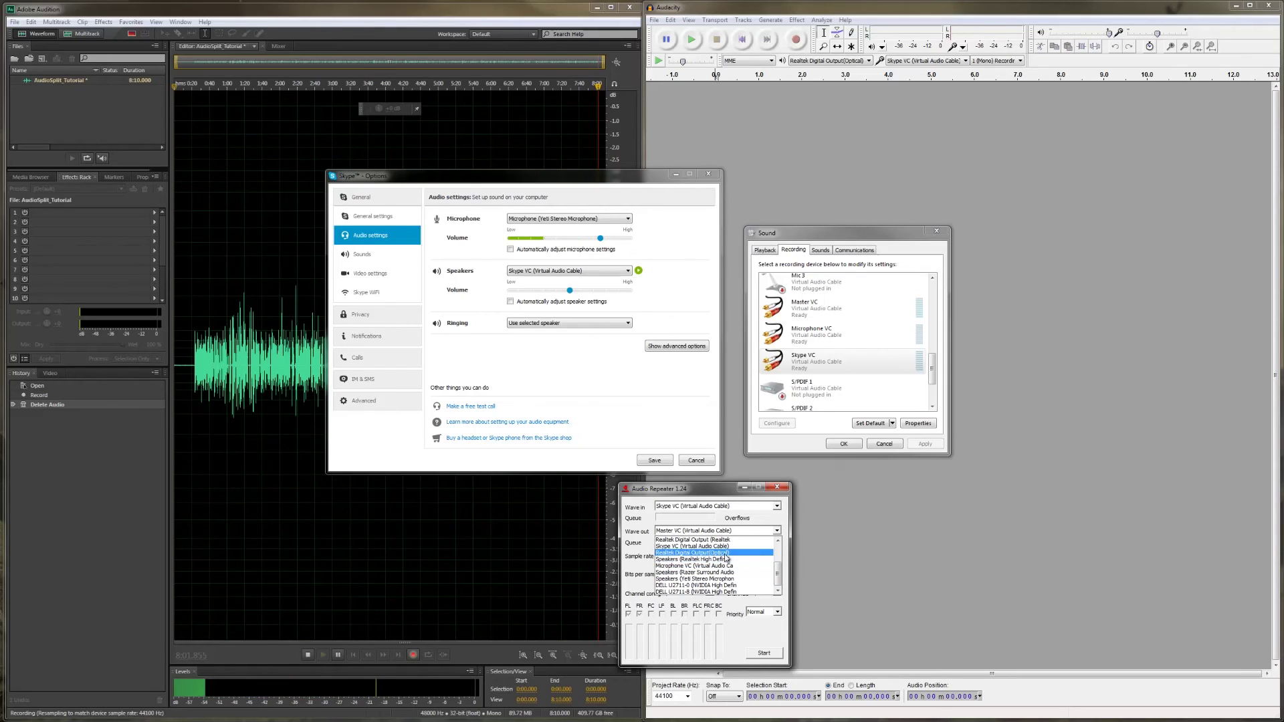
click(726, 553)
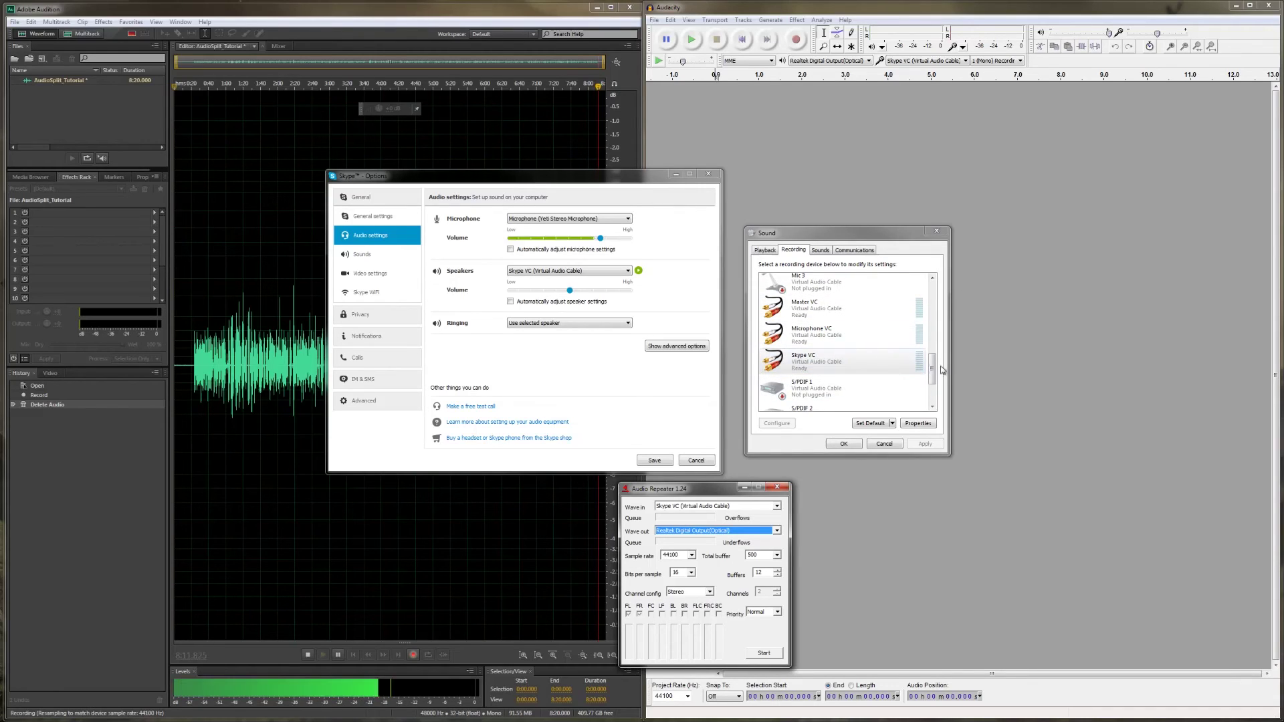
Inspect the properties of the Master VC playback device, including its levels, and close them without changes.
click(767, 251)
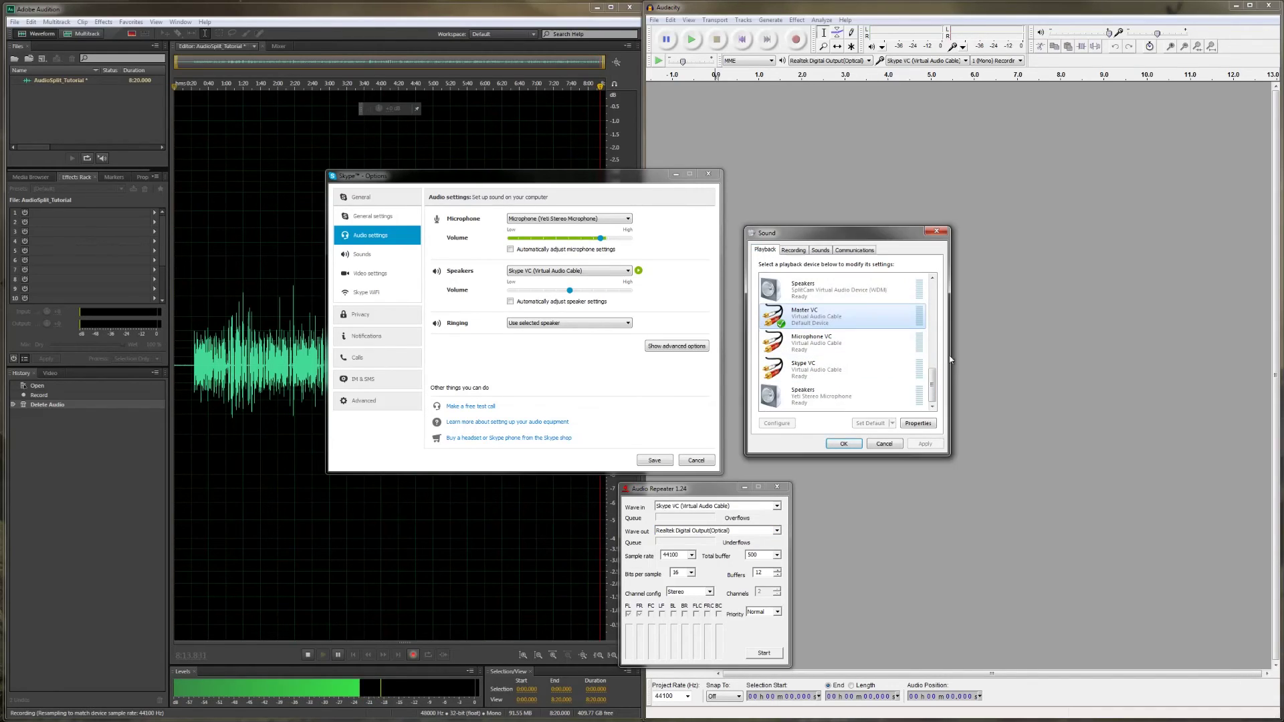
double_click(838, 323)
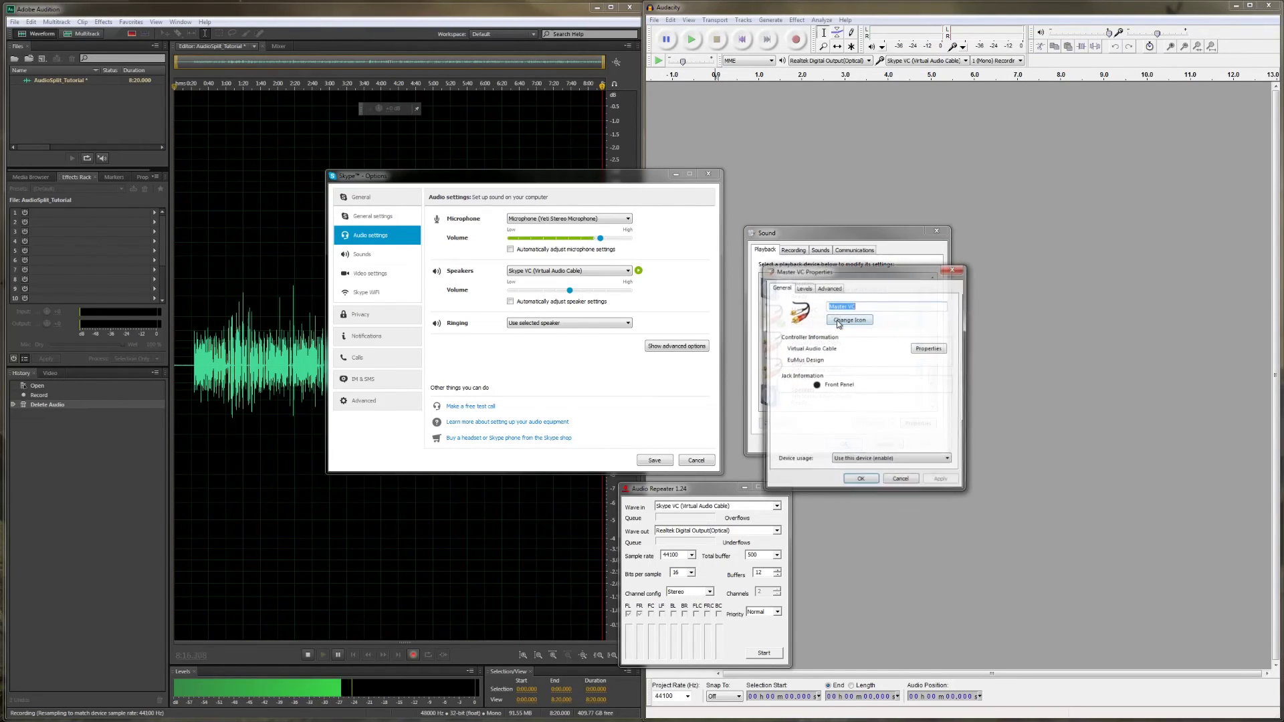
click(806, 288)
key(Escape)
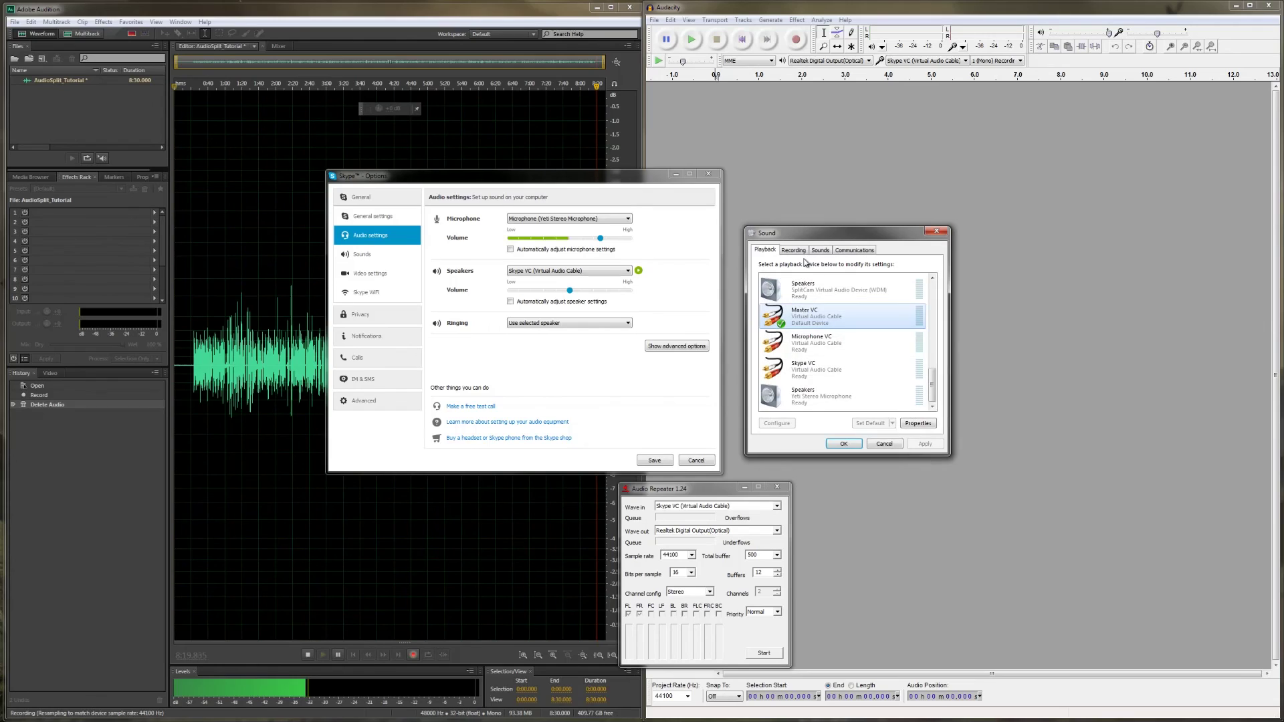
Show the Listen settings of the Master VC recording device beside the Sound window.
click(793, 250)
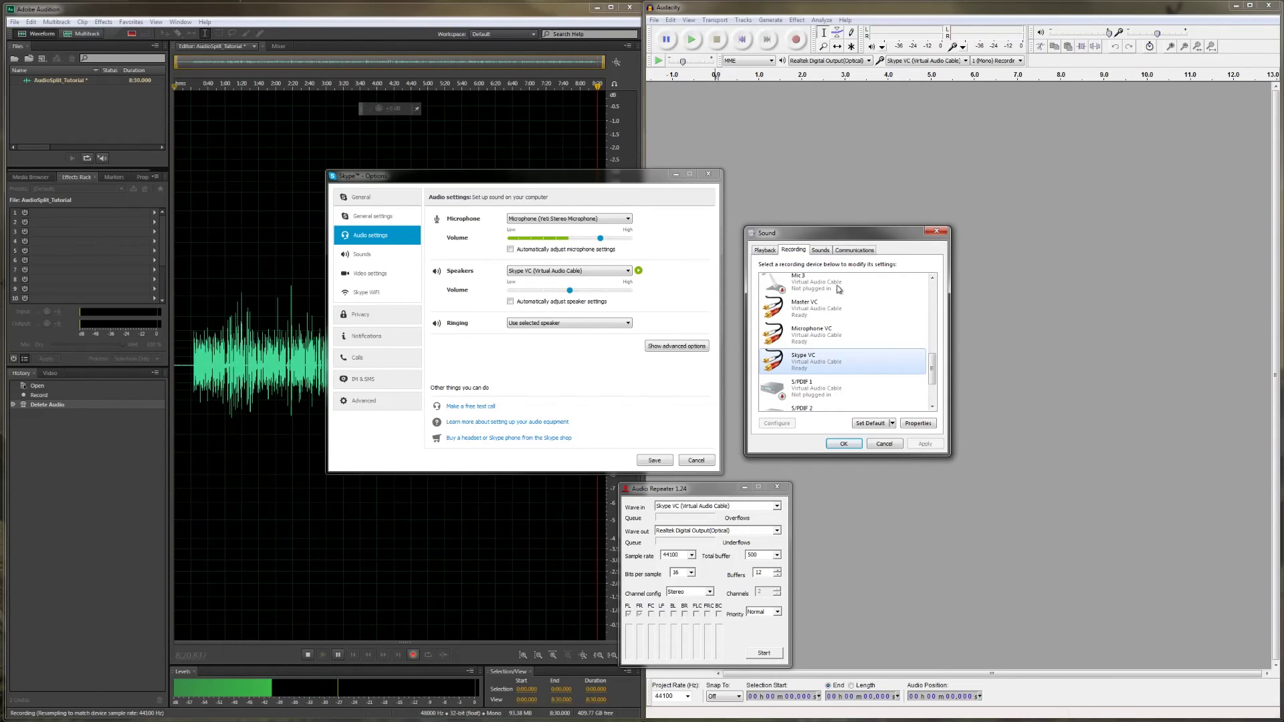
click(832, 393)
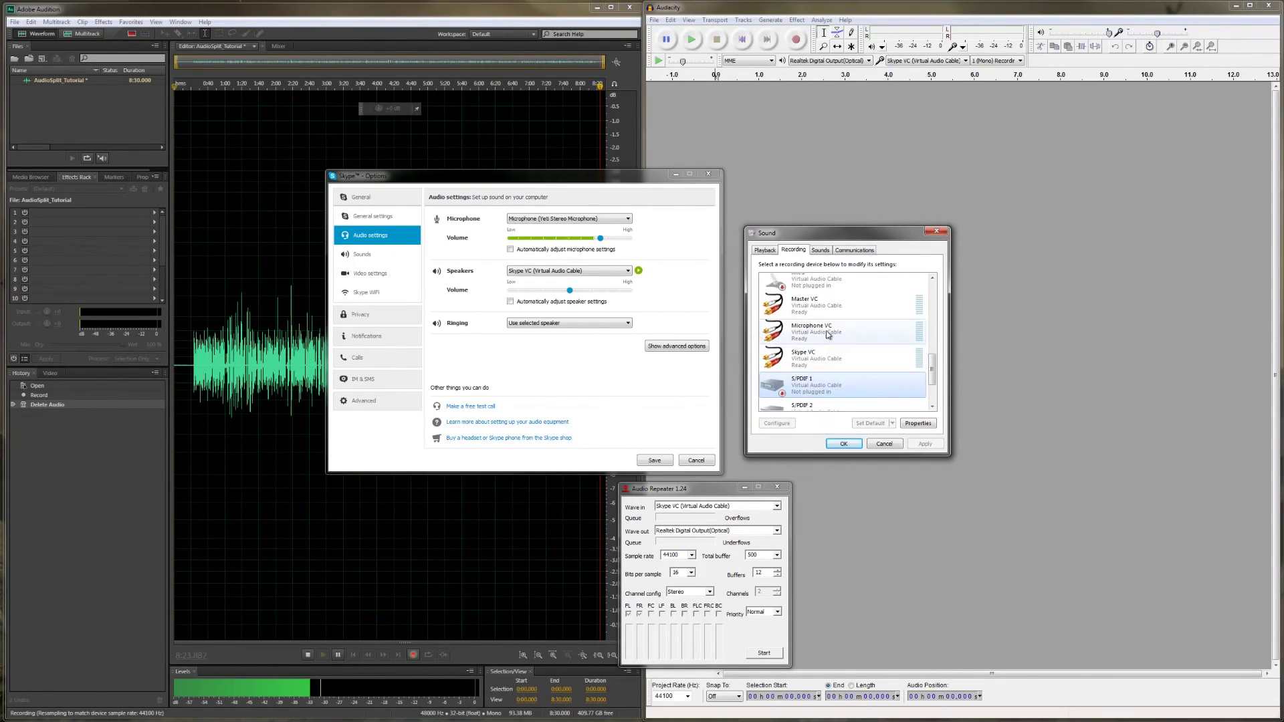
double_click(819, 304)
drag(817, 279, 1036, 241)
click(1004, 256)
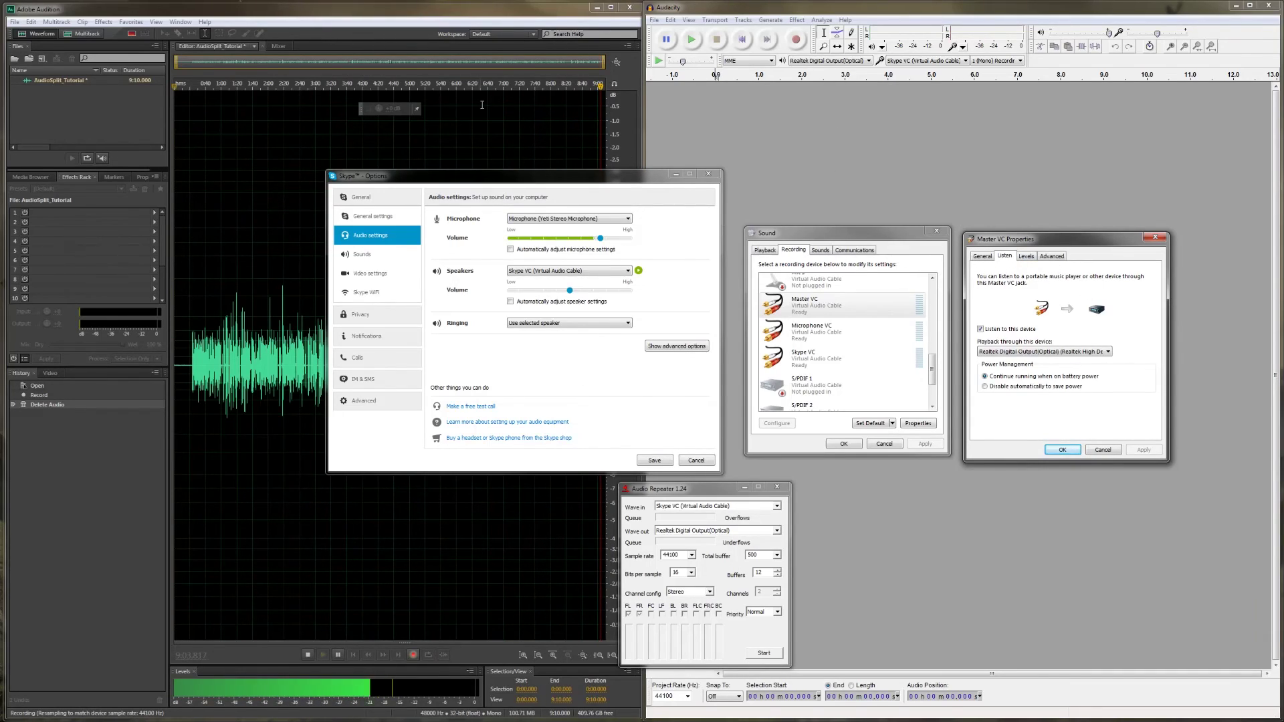
Clear away the Skype options and Master VC properties, and stack the Sound and Audio Repeater windows over Audition.
drag(554, 183, 0, 183)
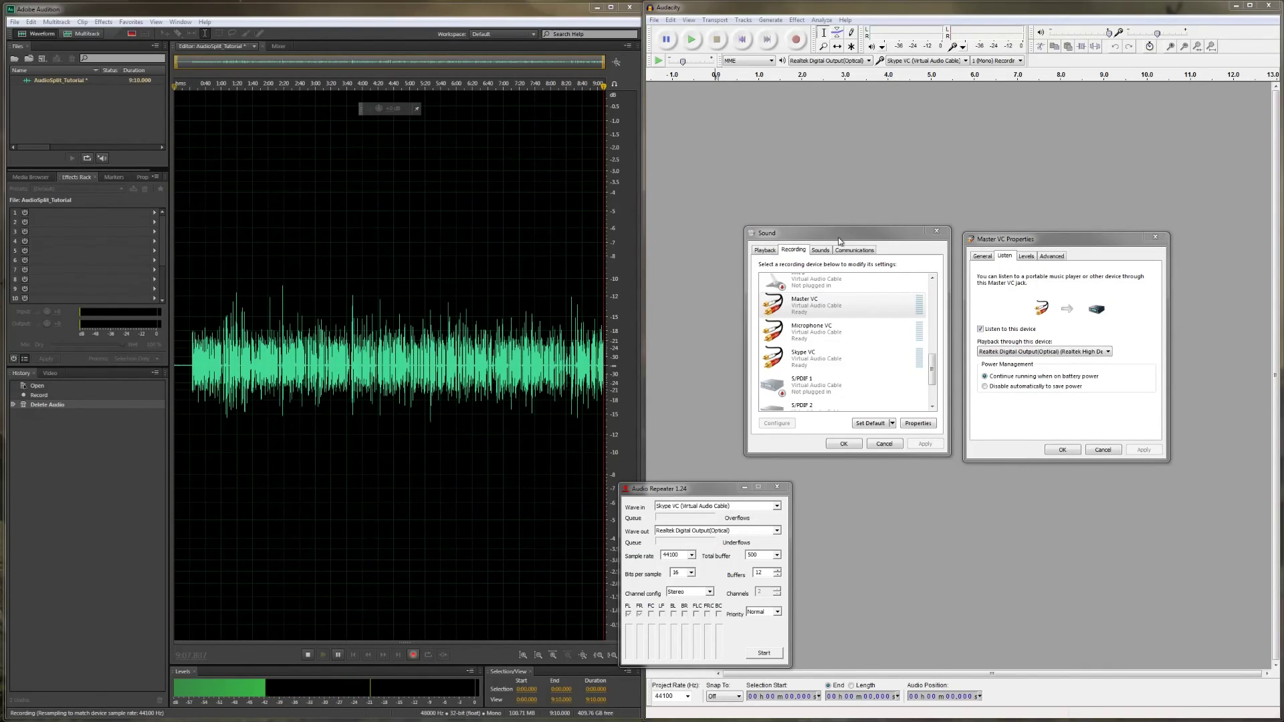
click(1070, 238)
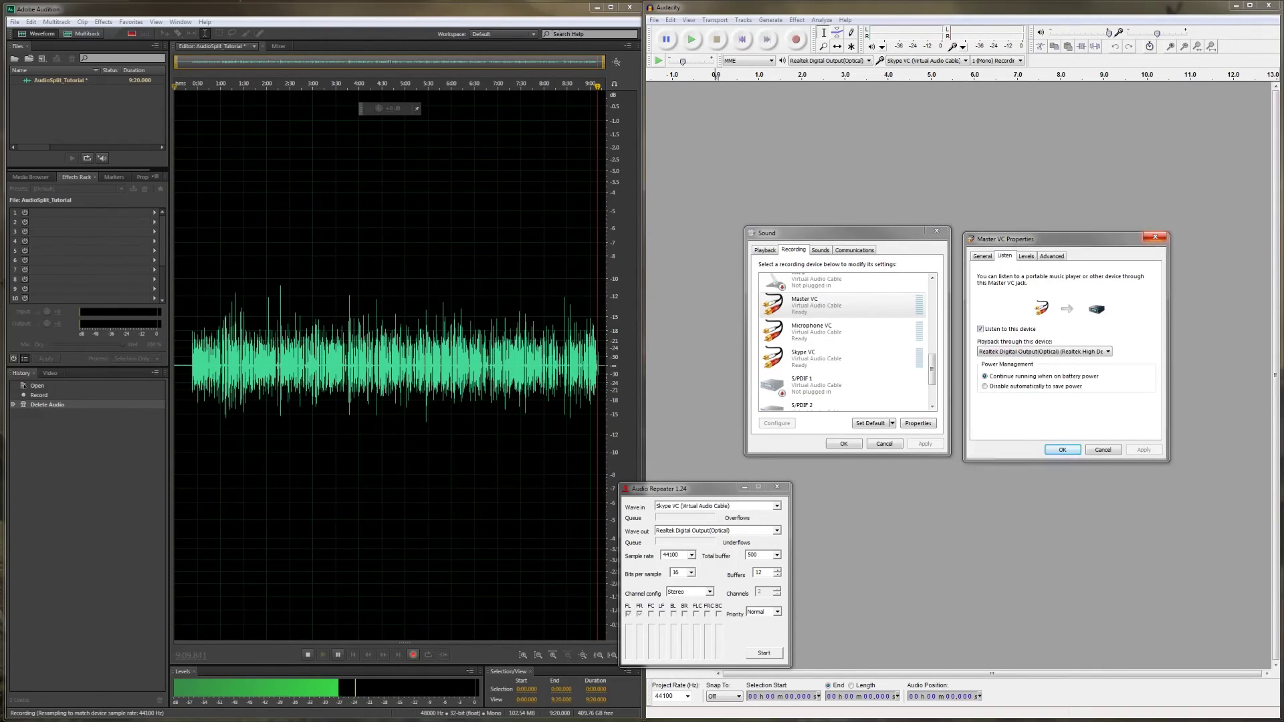
click(1155, 237)
drag(864, 242, 394, 214)
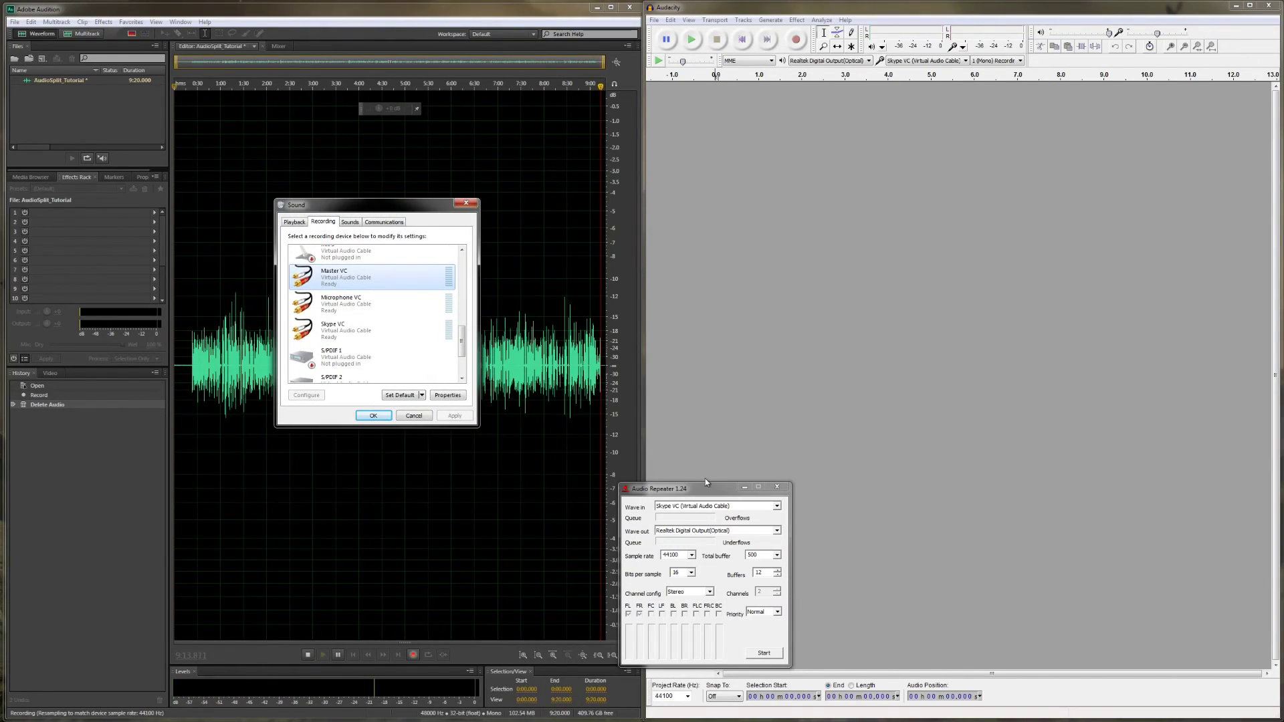
drag(707, 488, 392, 464)
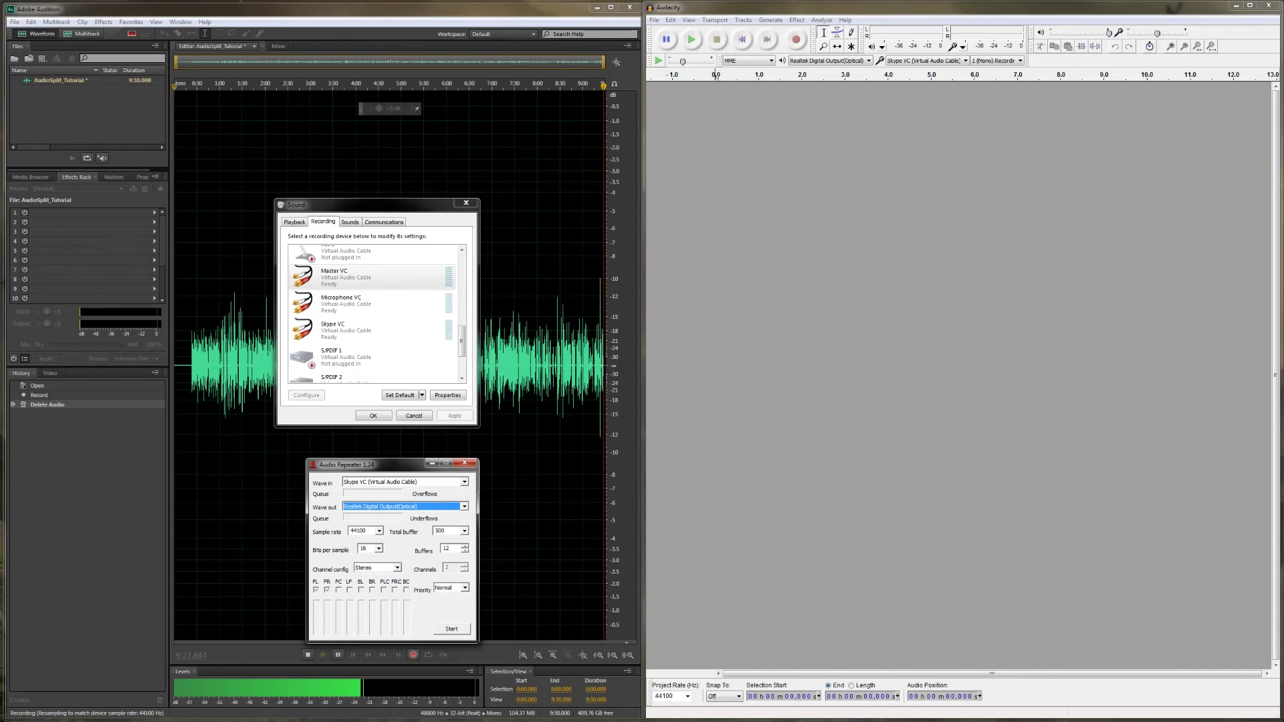
Bring the GeForce Experience ShadowPlay preferences into view, review the microphone mode and keyboard shortcuts, and move the window away again.
drag(0, 206, 856, 190)
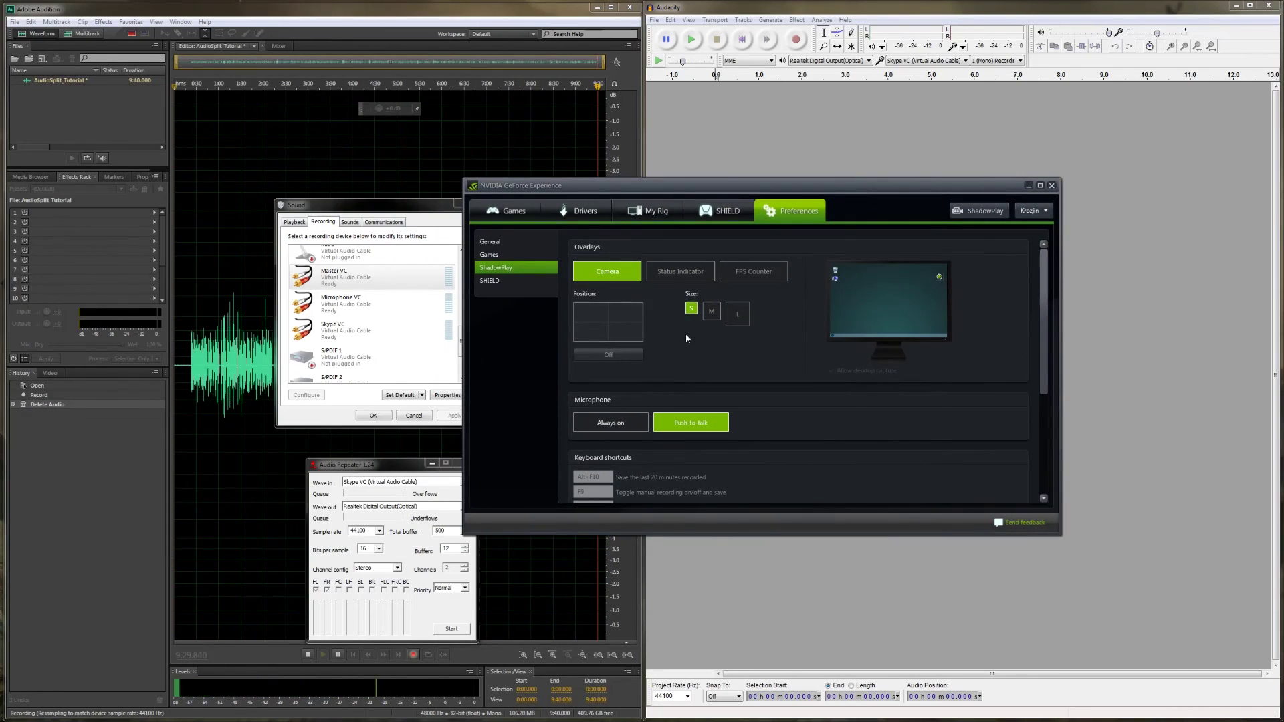
scroll(769, 417, down, 3)
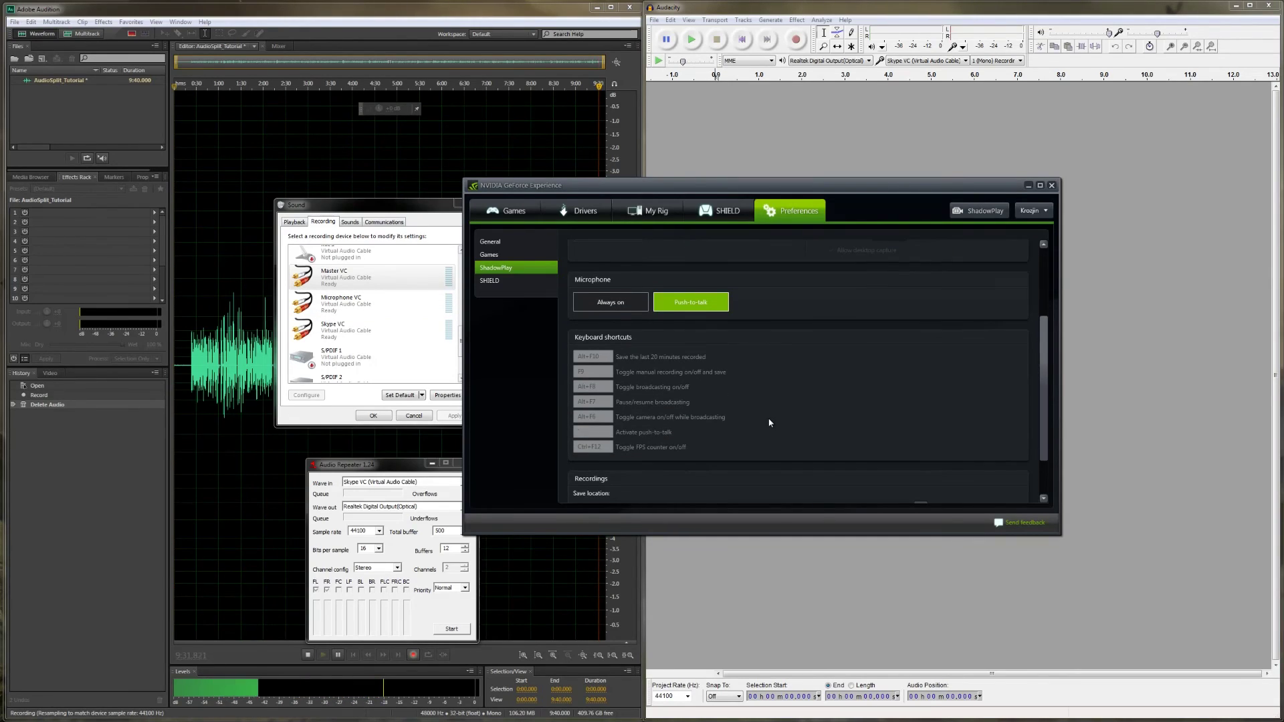
scroll(769, 412, up, 1)
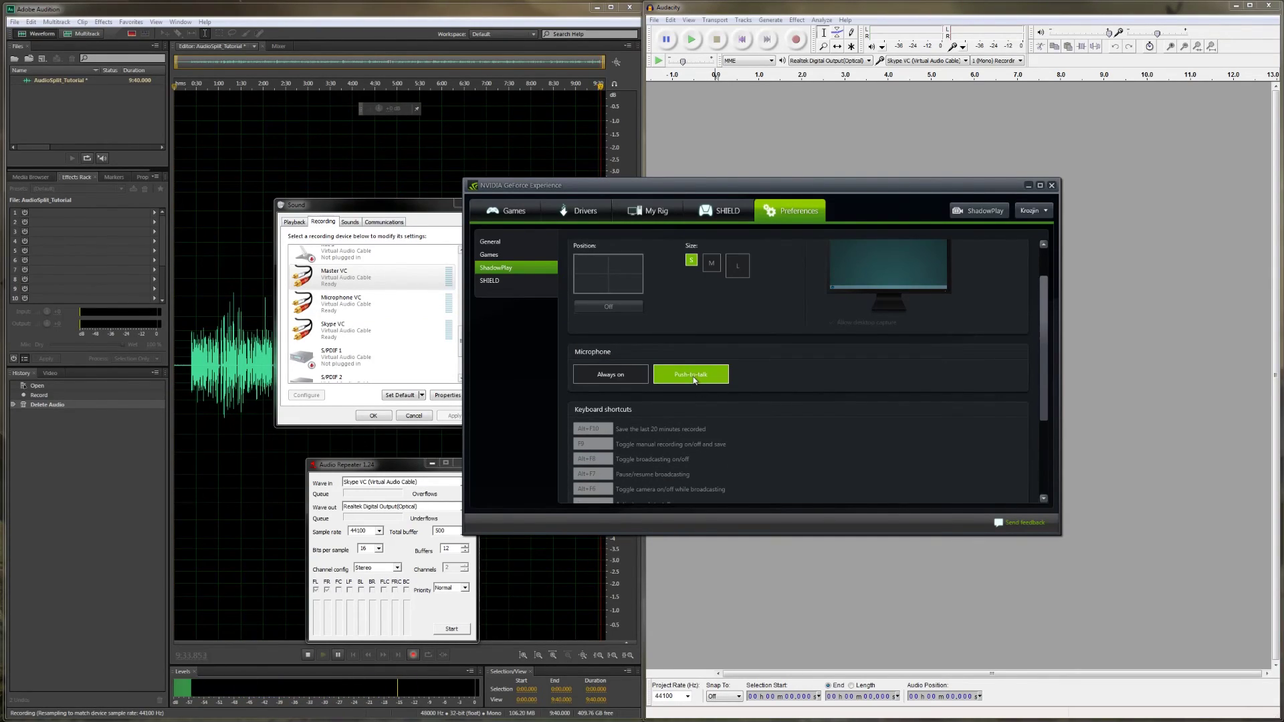
scroll(709, 379, up, 1)
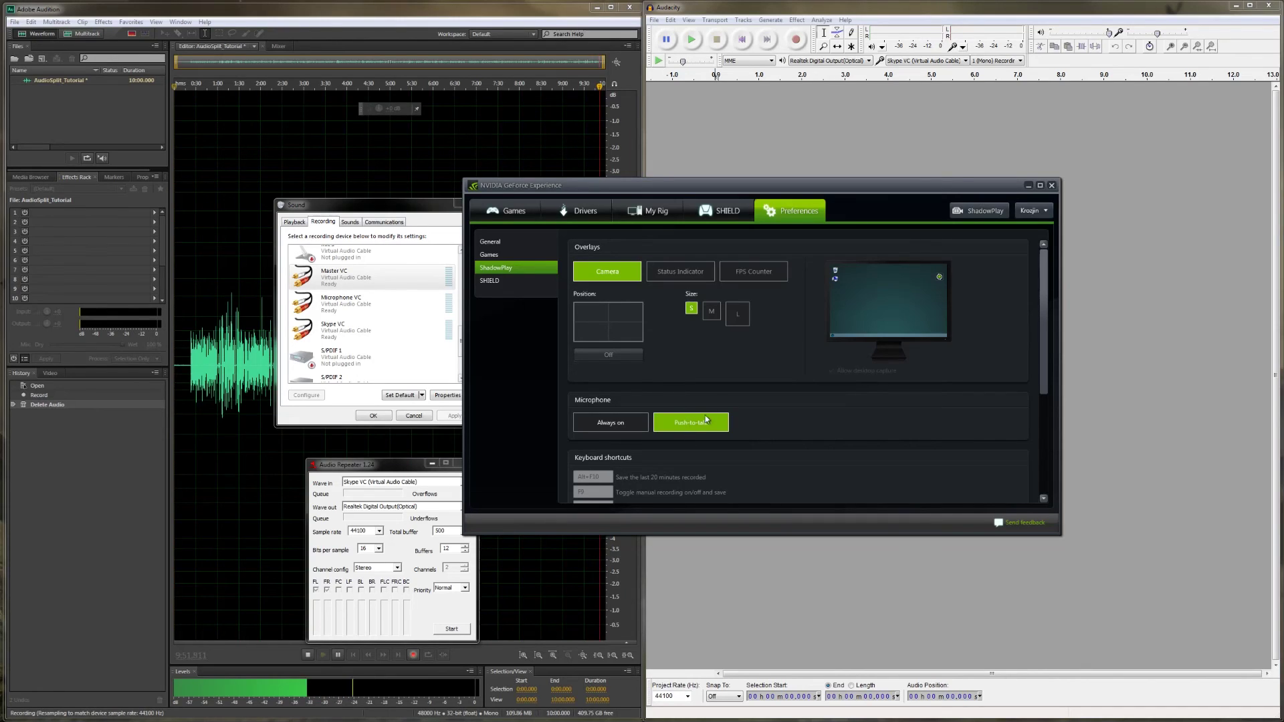
drag(842, 198, 0, 261)
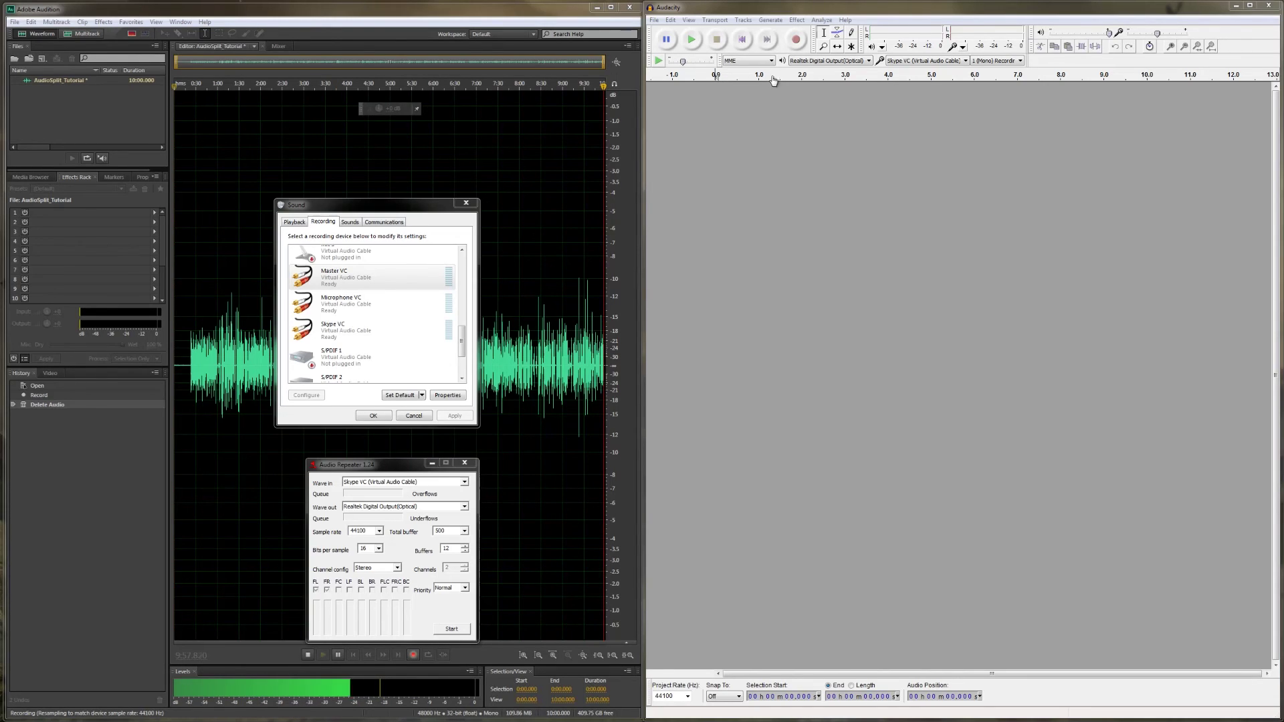
Start recording from Skype VC (Virtual Audio Cable) in Audacity and play the speaker test sound from the Skype audio options.
click(933, 164)
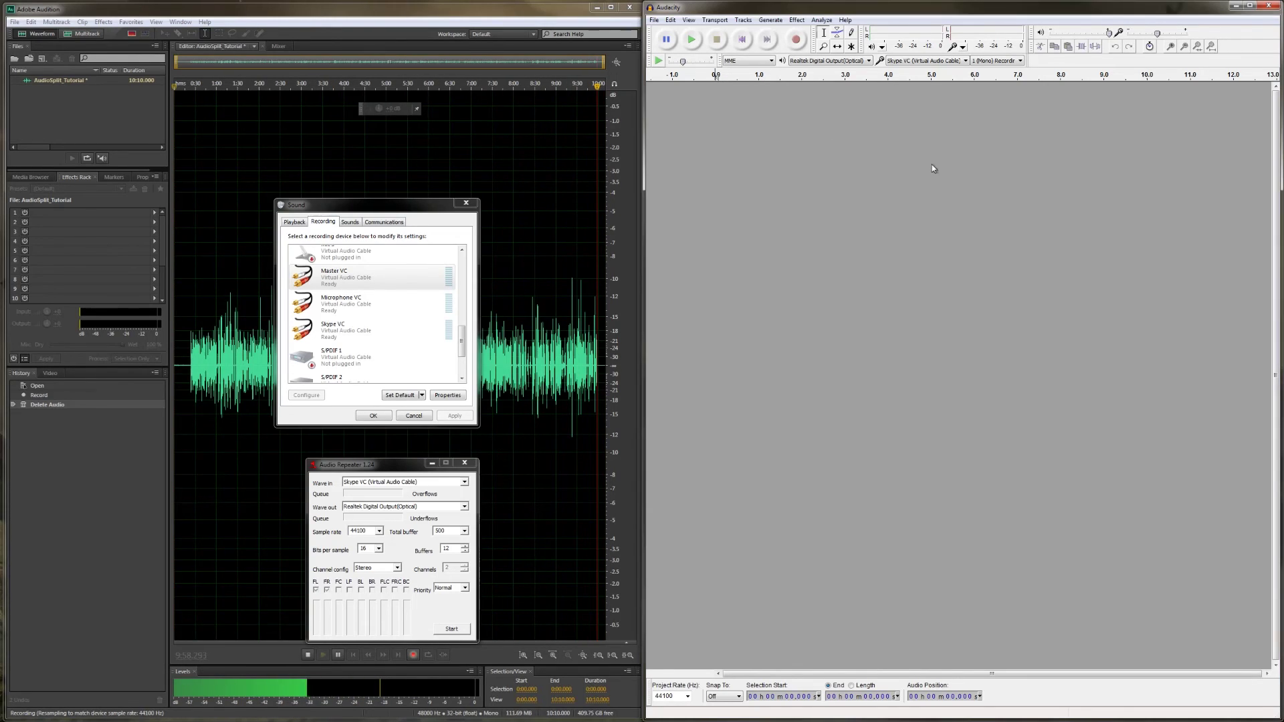
click(902, 61)
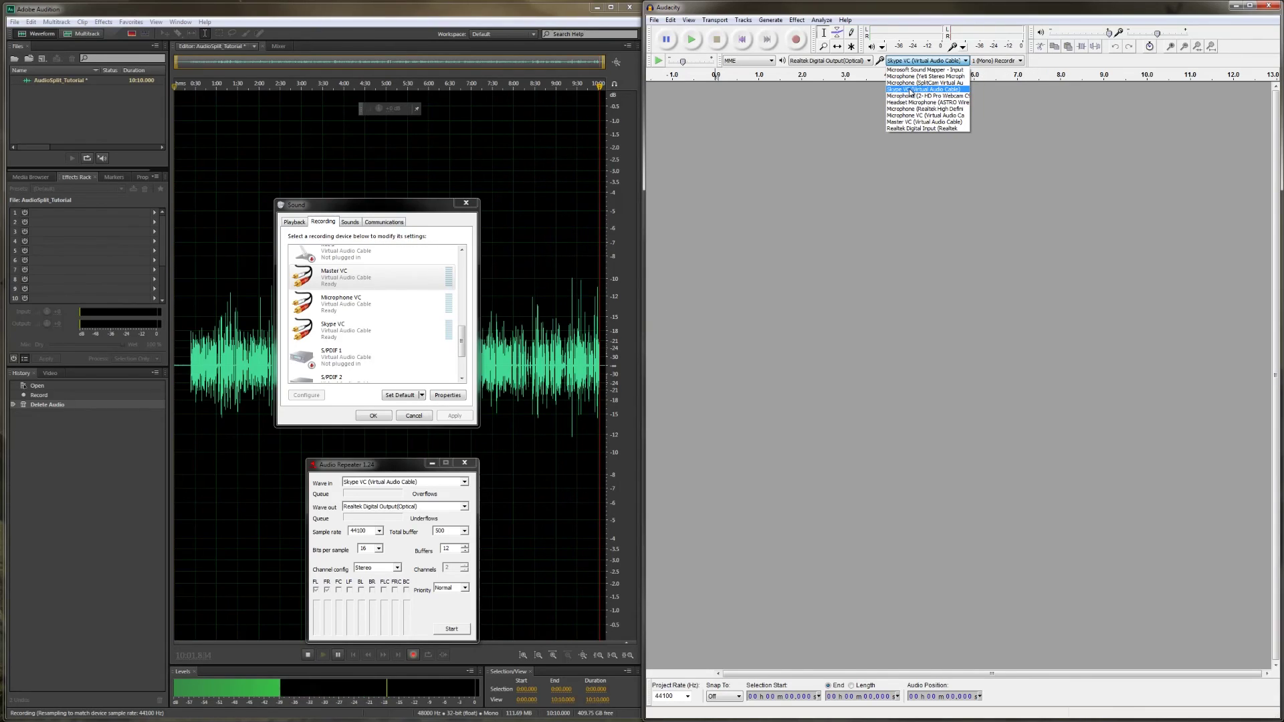
click(910, 89)
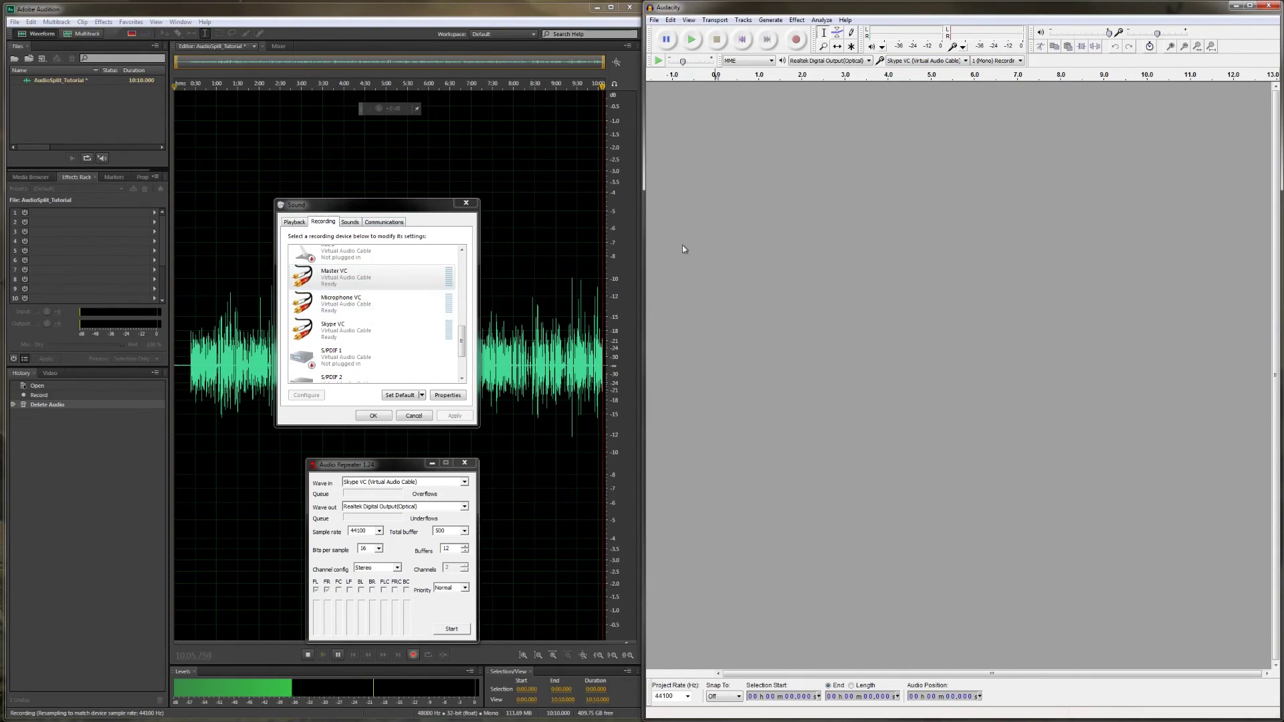
click(796, 39)
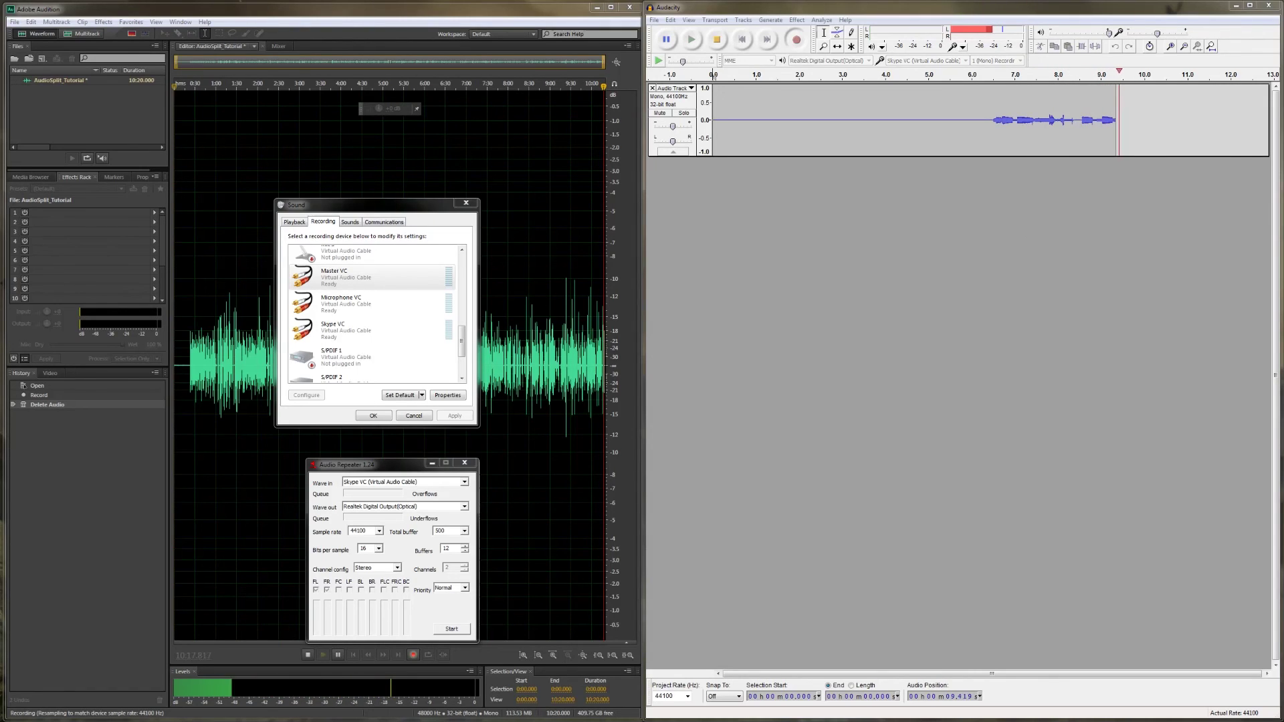
drag(1283, 224, 768, 175)
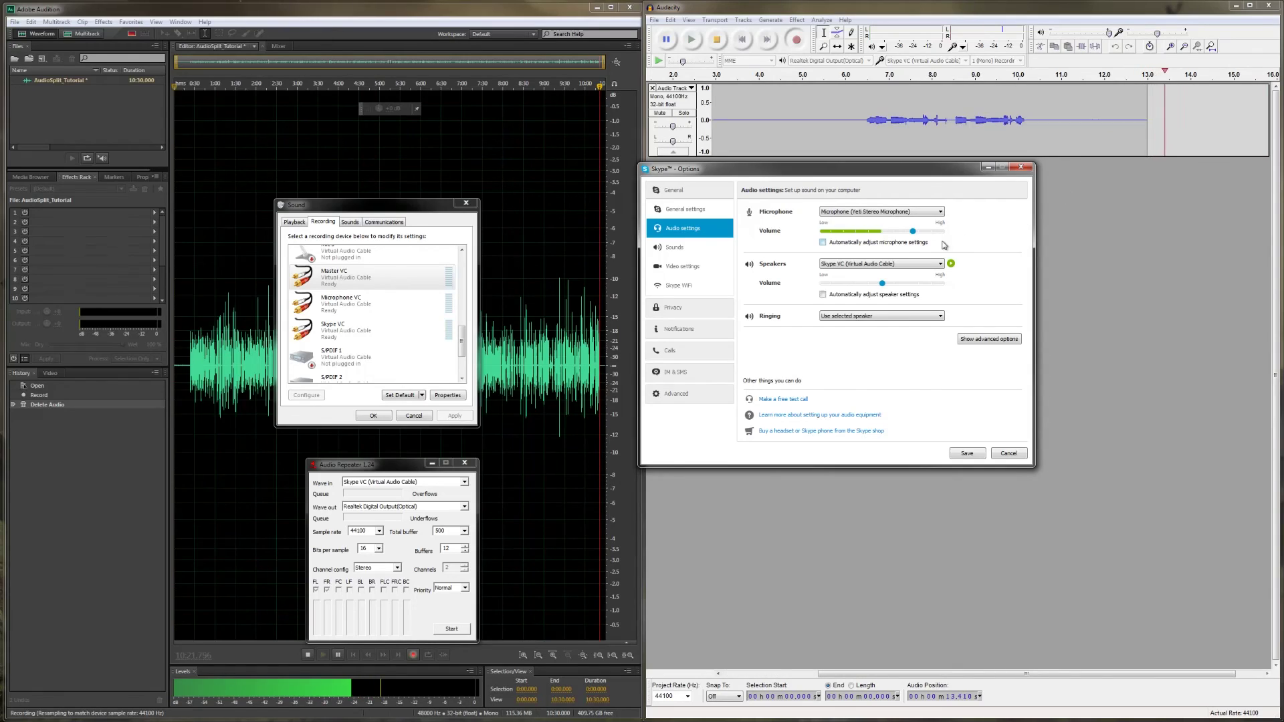
click(951, 264)
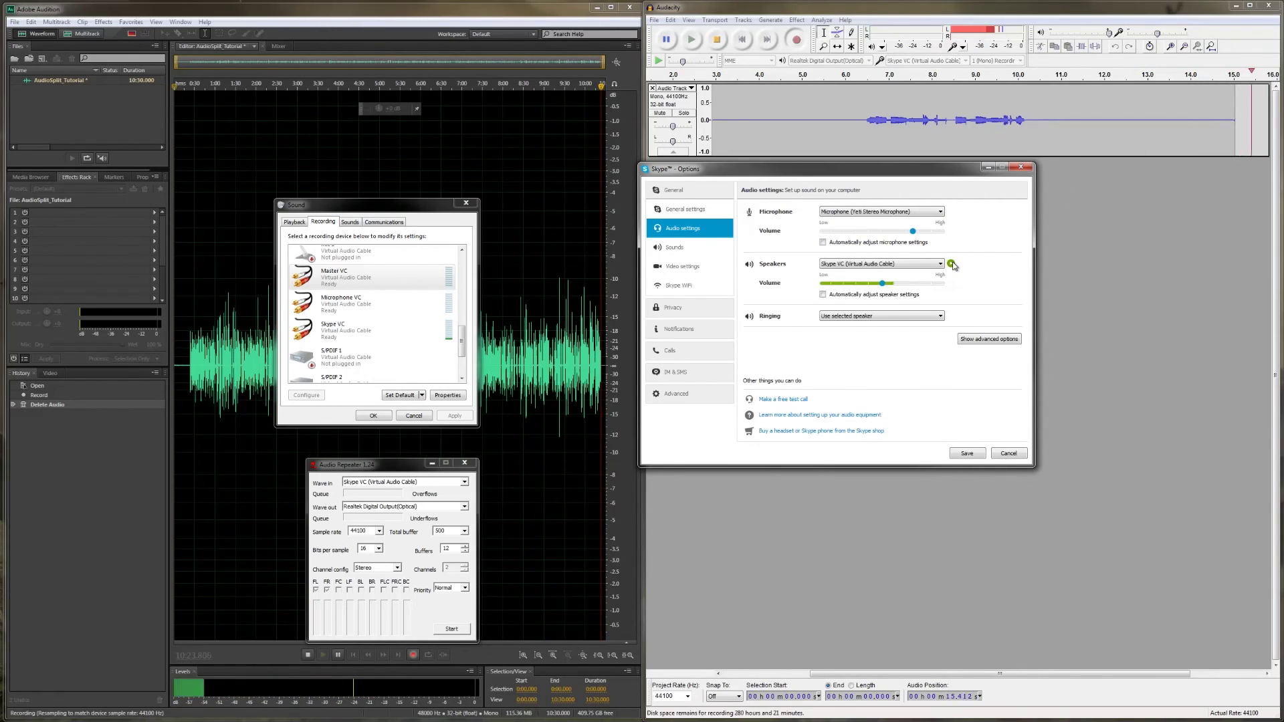
Compare the available Wave out devices in Audio Repeater and select Master VC (Virtual Audio Cable).
click(430, 508)
click(460, 511)
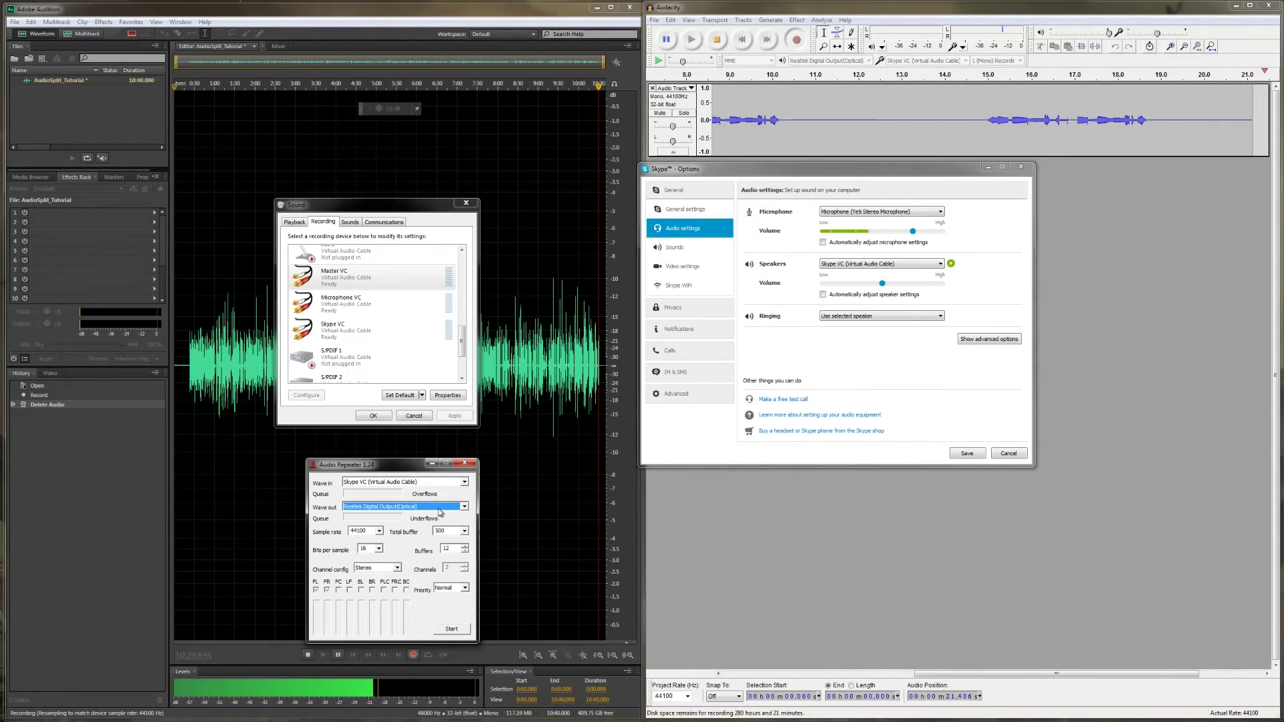
click(460, 508)
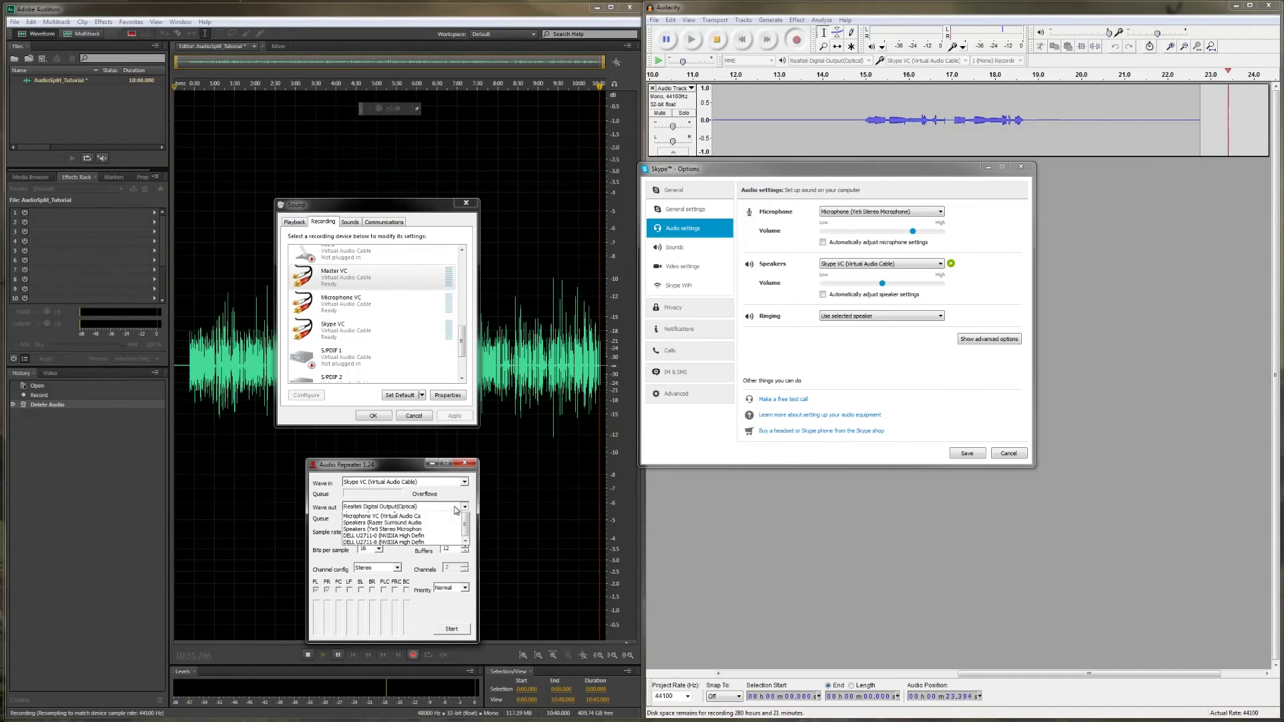
scroll(411, 560, down, 3)
scroll(412, 560, up, 1)
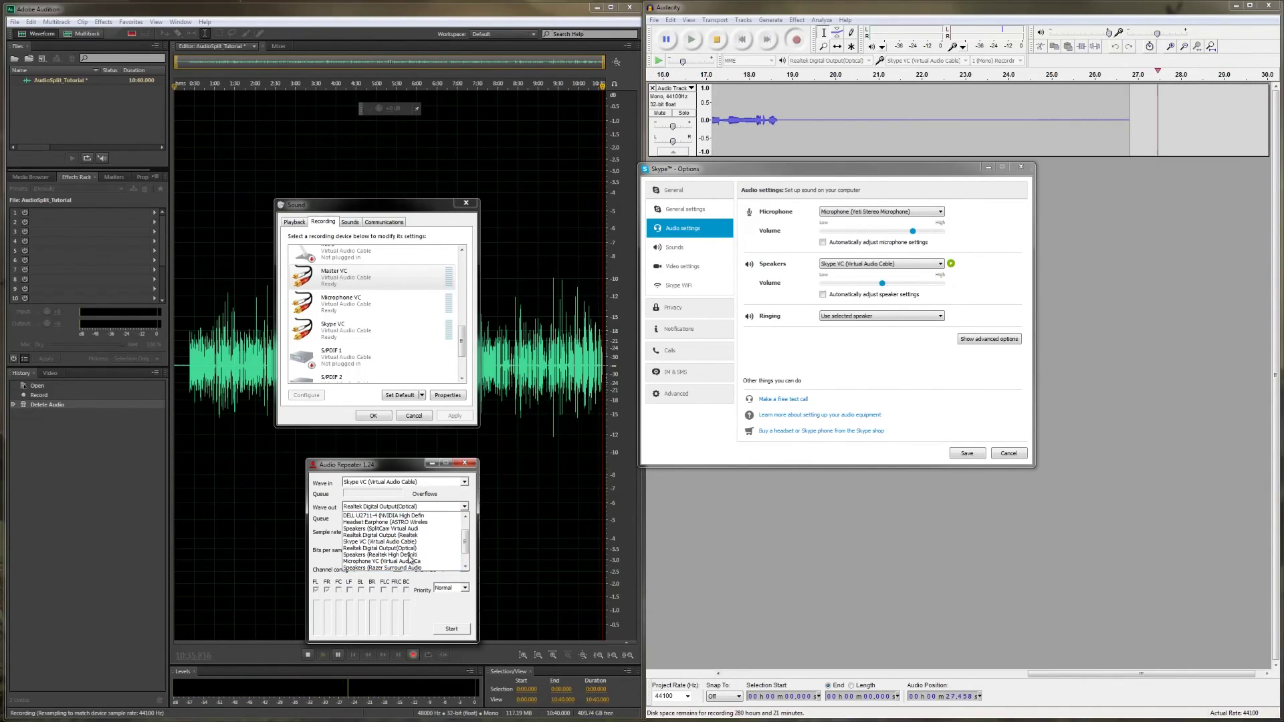
scroll(411, 556, up, 2)
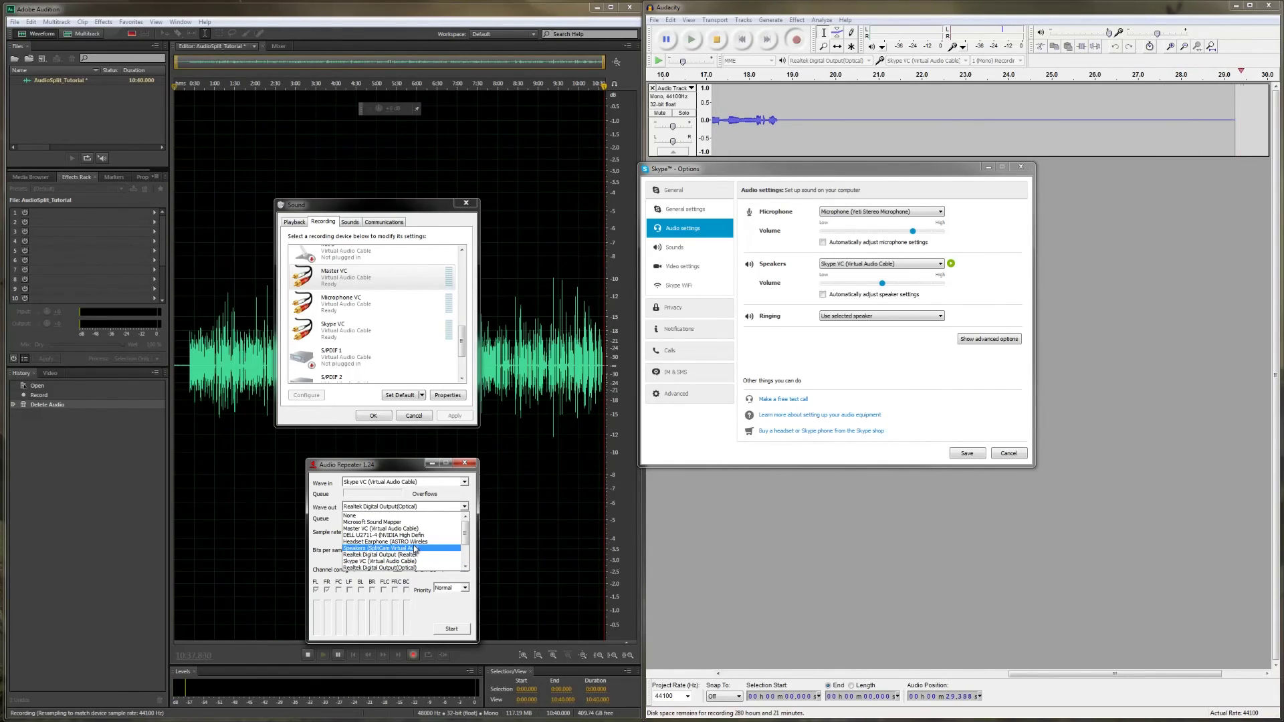
scroll(422, 550, down, 2)
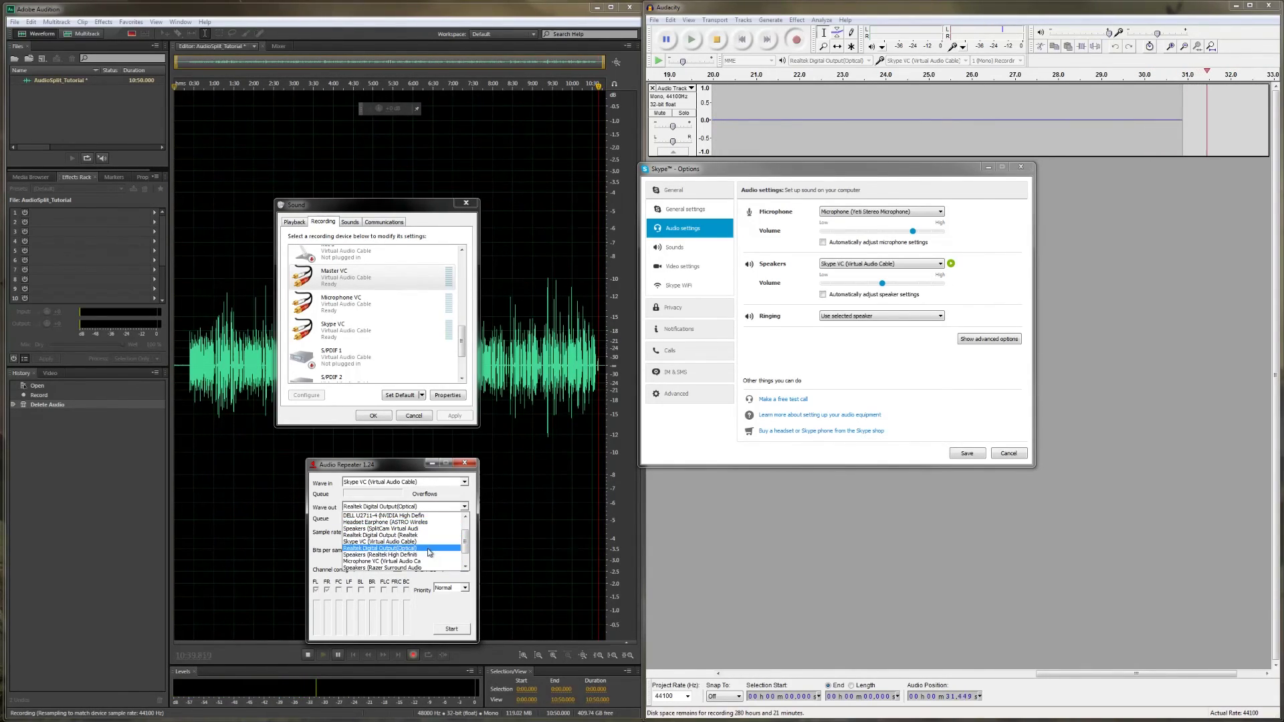
scroll(421, 552, up, 2)
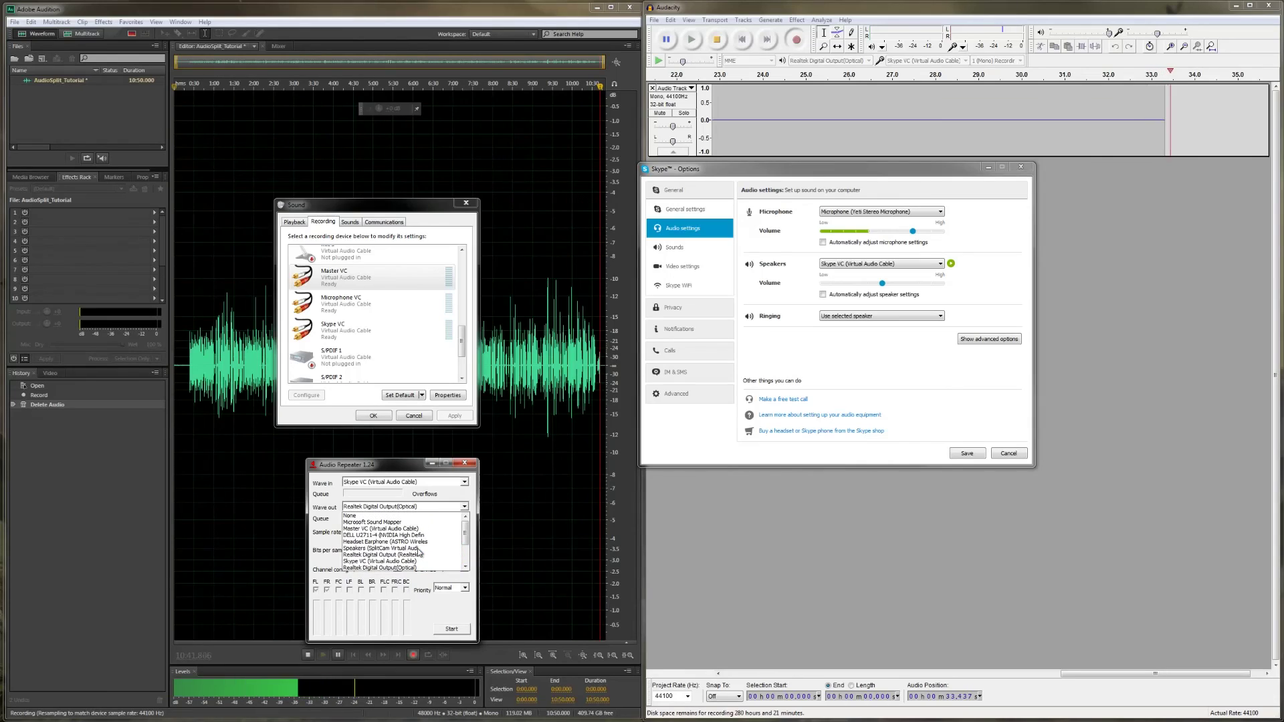
click(380, 528)
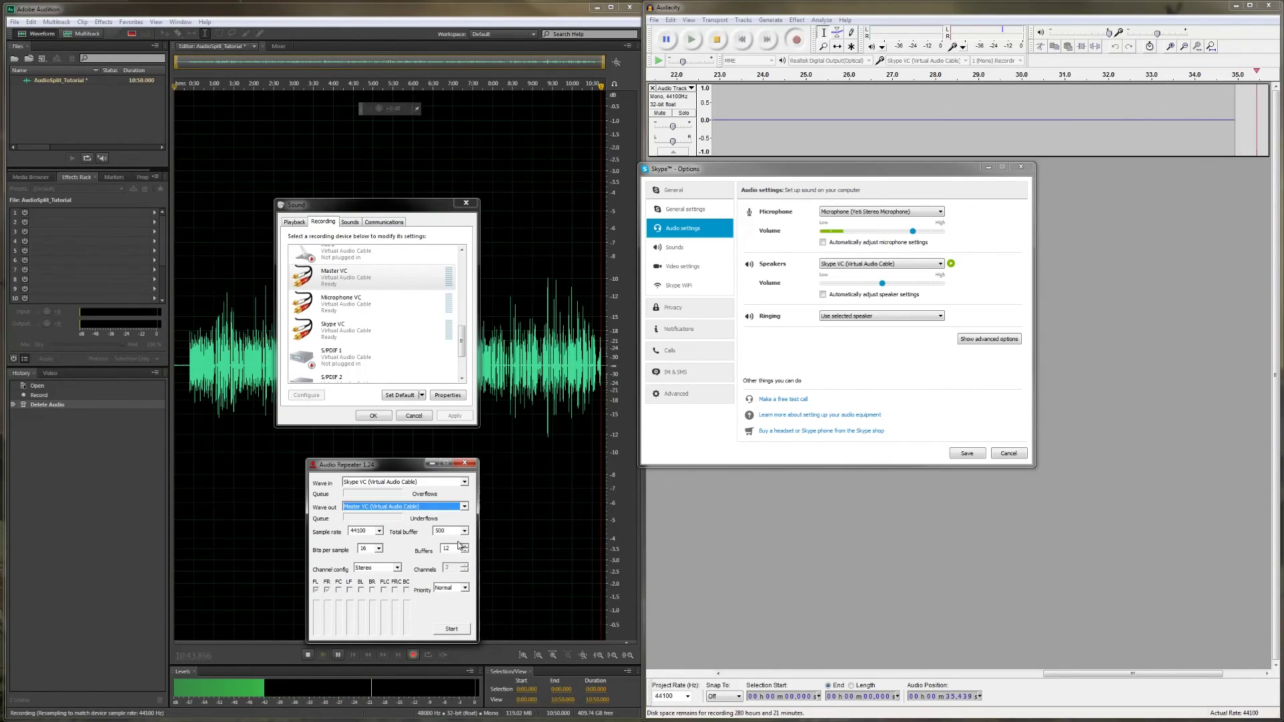
Run the repeater from Skype VC to Master VC while playing Skype's speaker test sound, and stop the repeater.
click(453, 631)
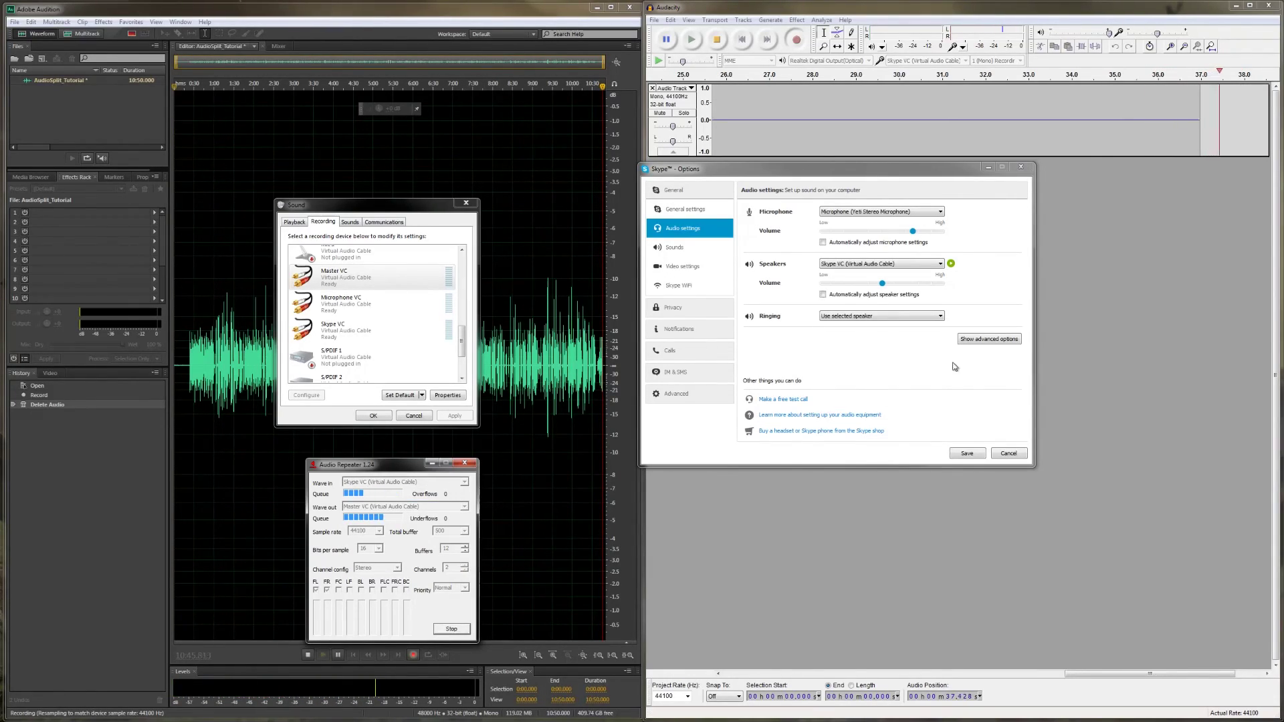
click(951, 264)
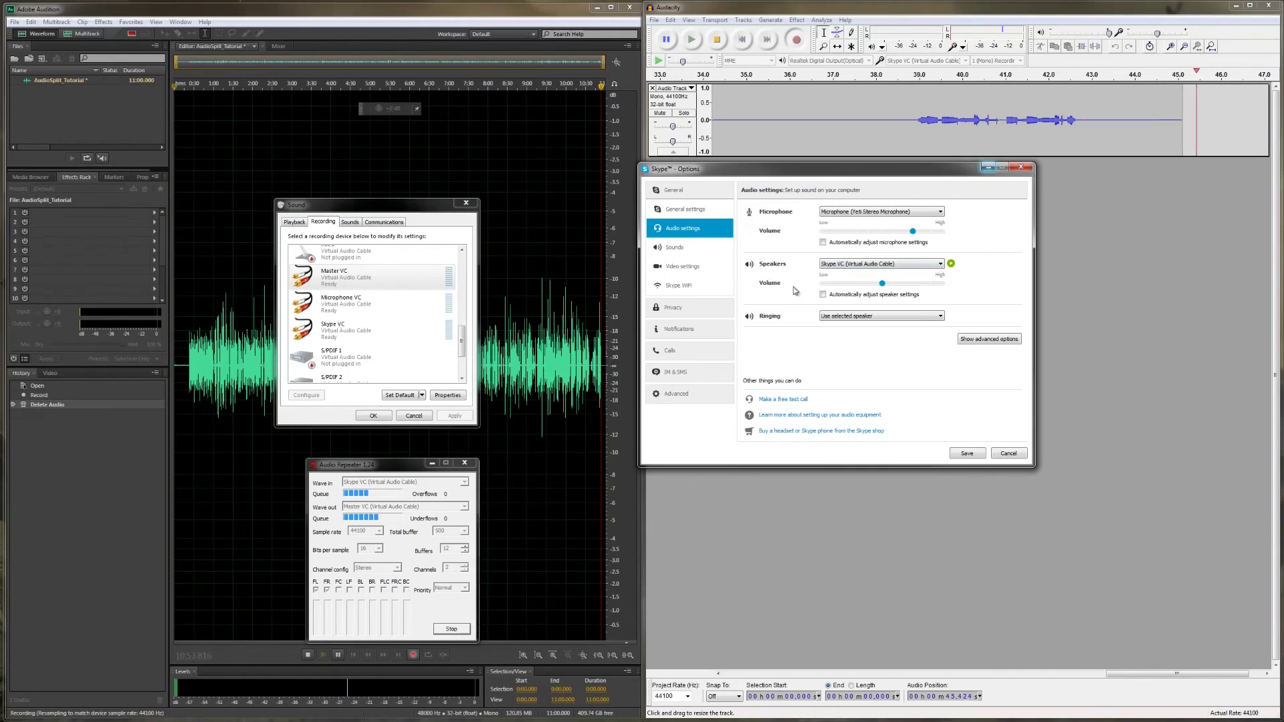
click(452, 628)
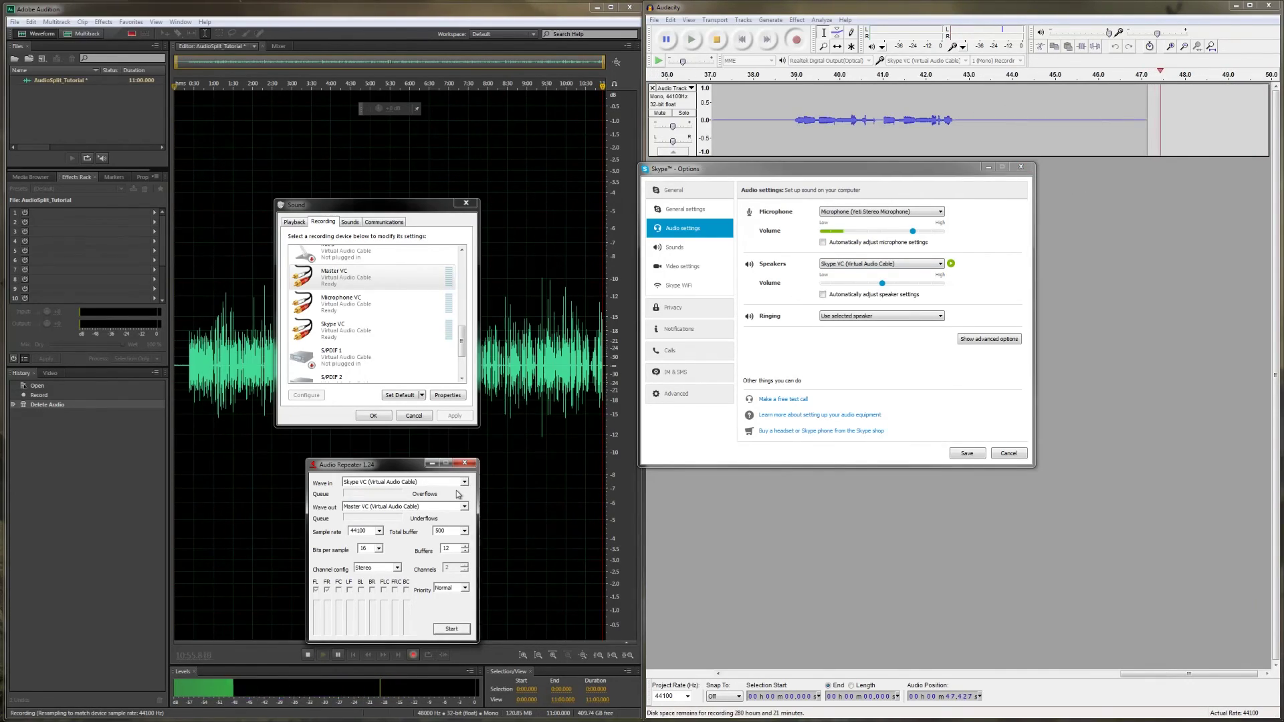
Set the repeater's Wave out to Realtek Digital Output(Optical), start it, and play Skype's speaker test sound.
click(464, 507)
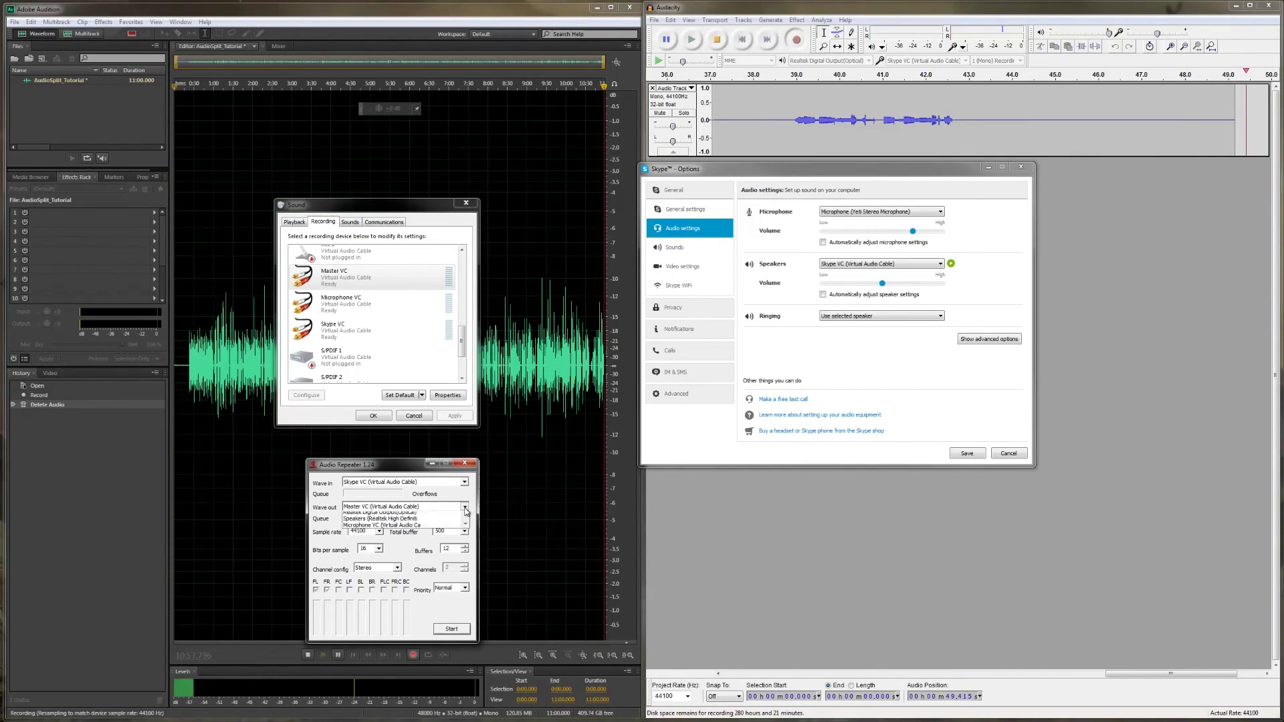
scroll(447, 538, down, 1)
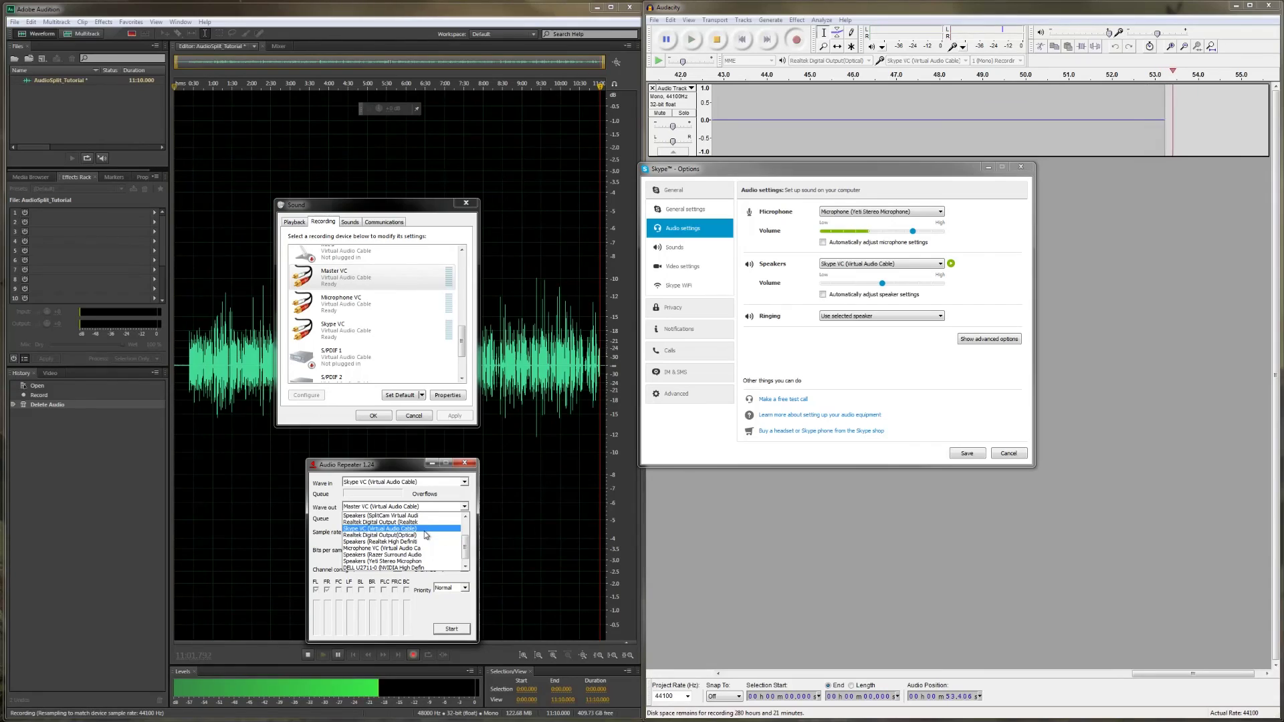
click(422, 535)
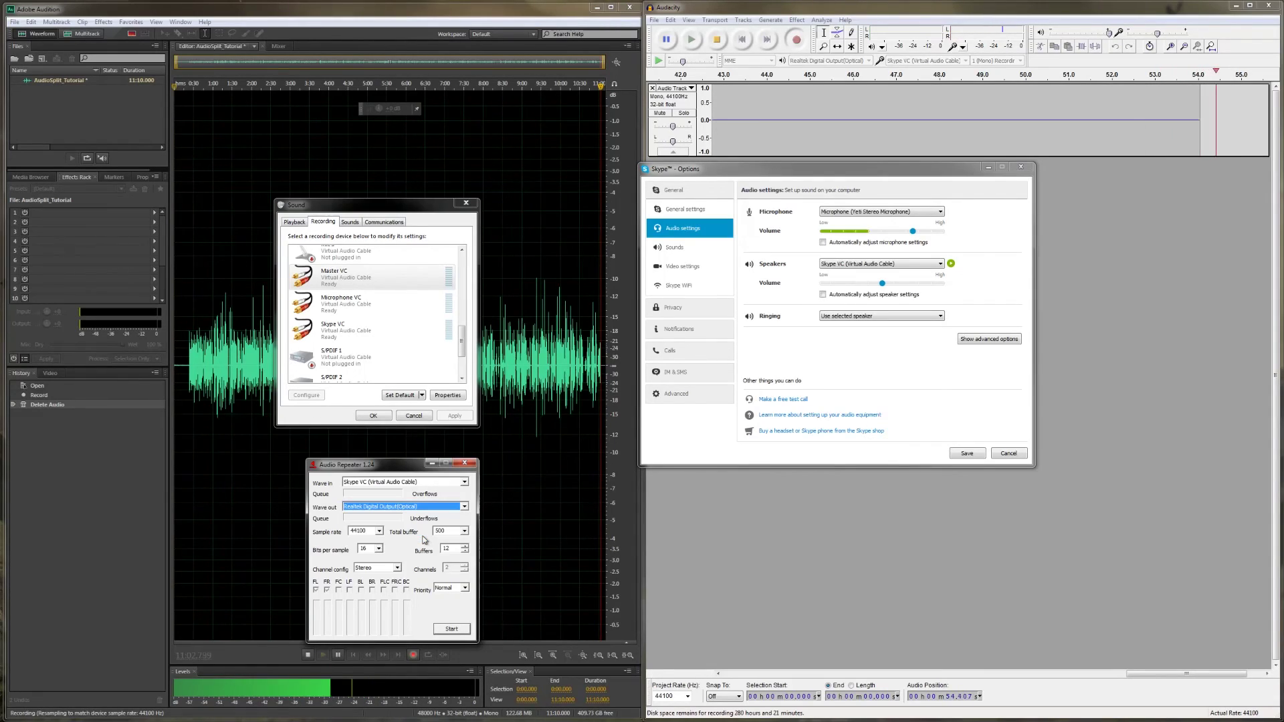
click(452, 629)
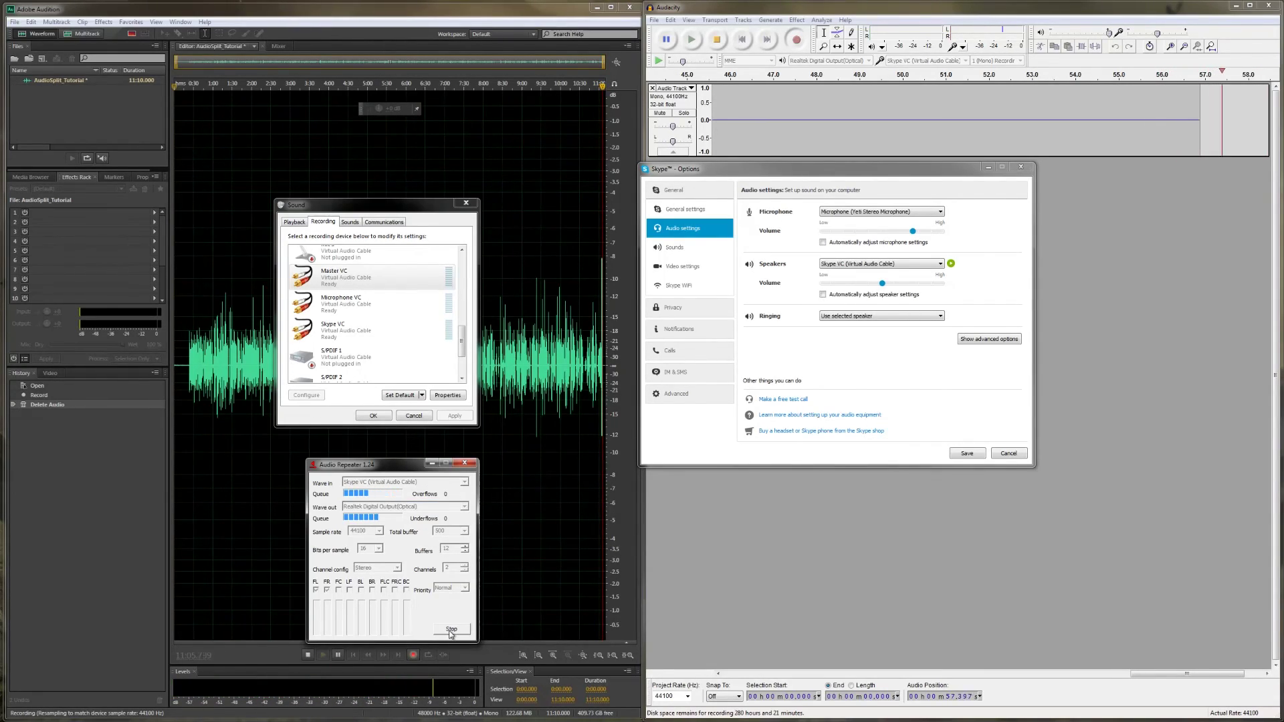
click(952, 265)
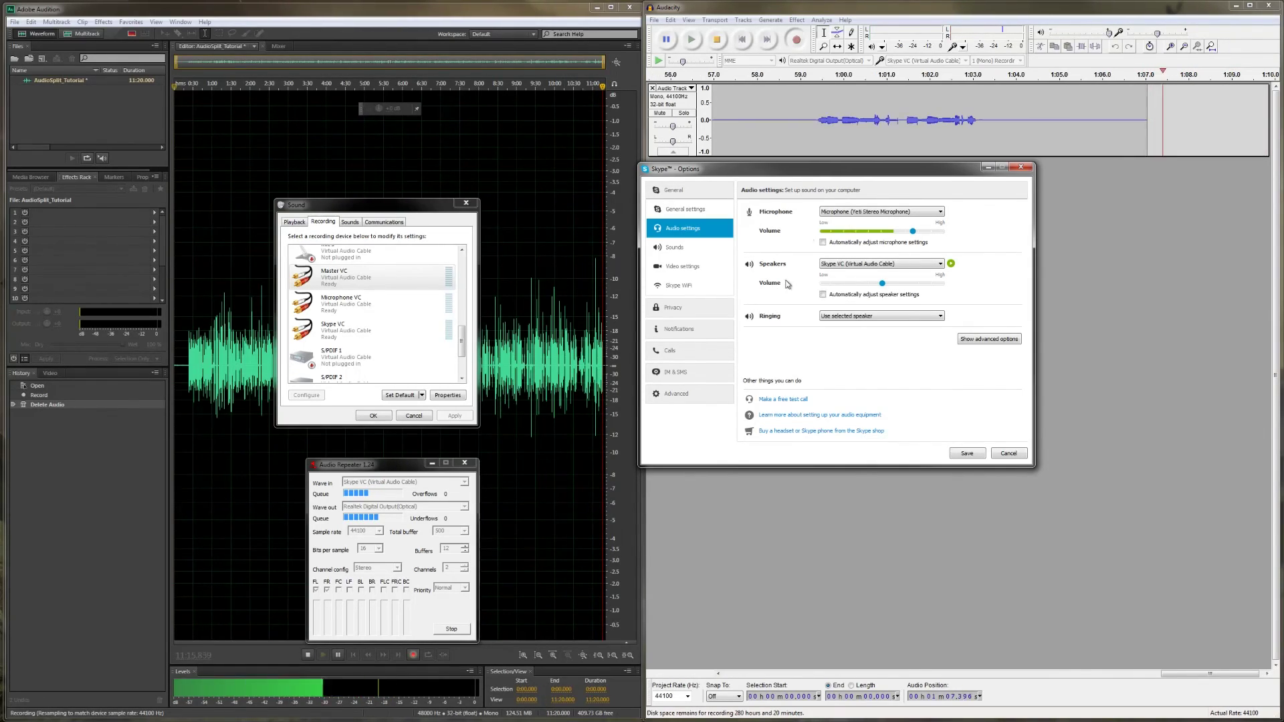
Review Master VC among the Windows playback devices, and move the GeForce Experience window and minimize it.
click(294, 221)
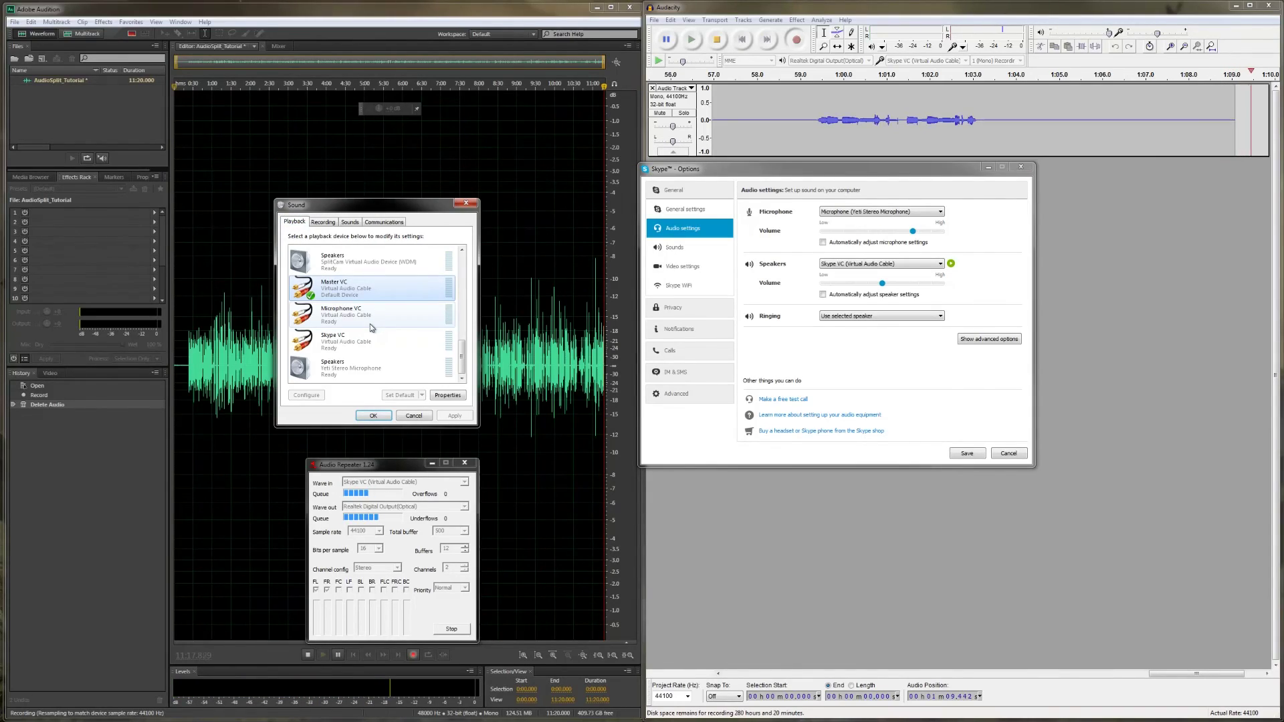
click(355, 294)
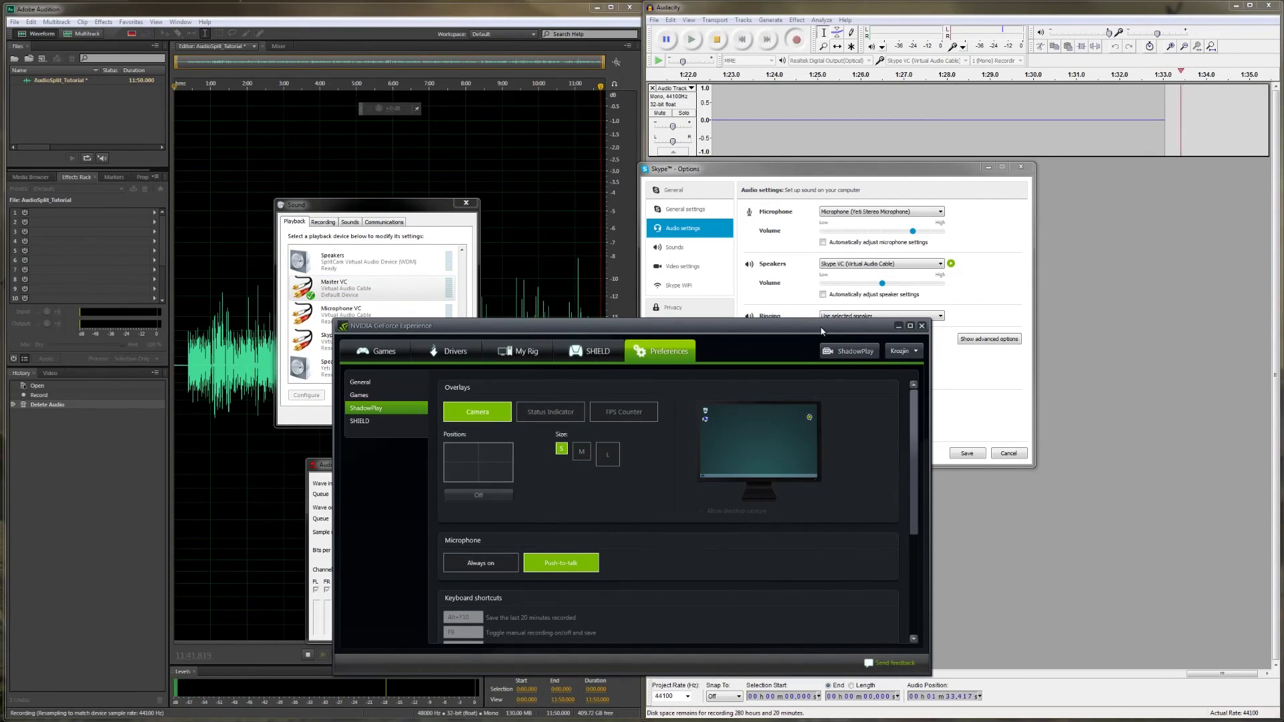
drag(820, 331, 800, 299)
click(901, 293)
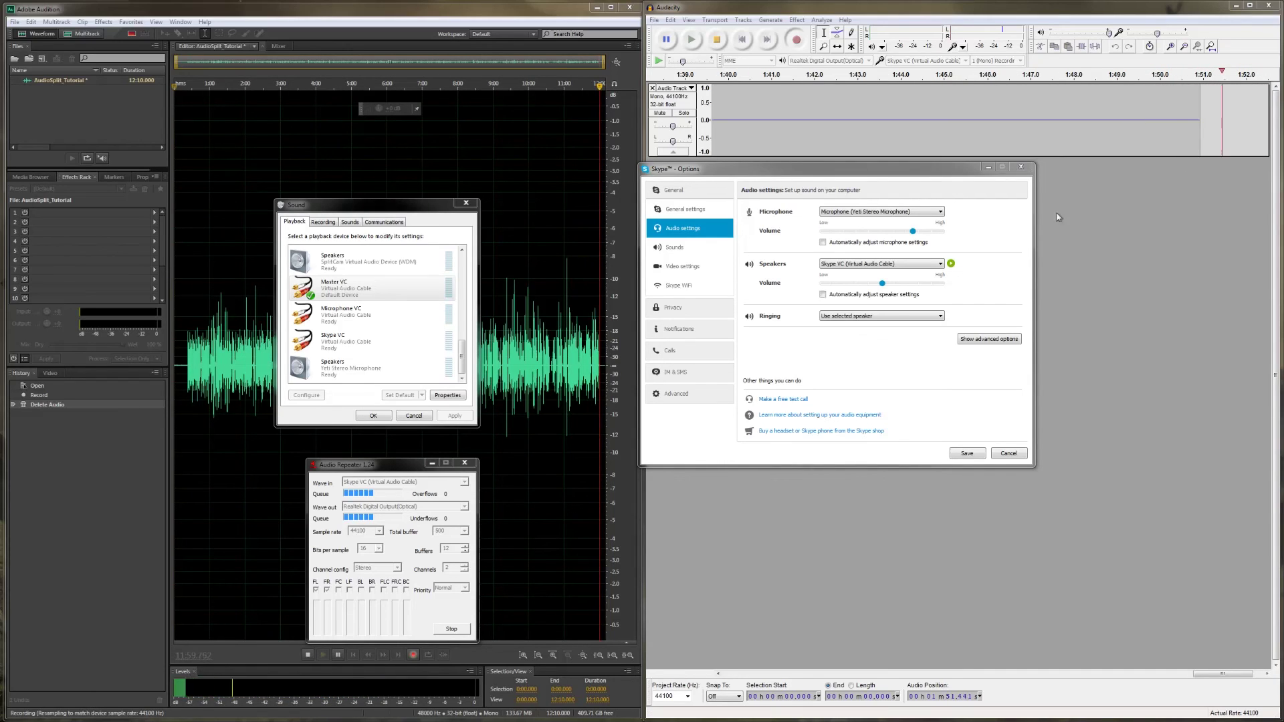
Move the Skype options window lower, check its Speakers device choices while keeping Skype VC, and nudge the Audio Repeater window upward.
drag(802, 175, 824, 284)
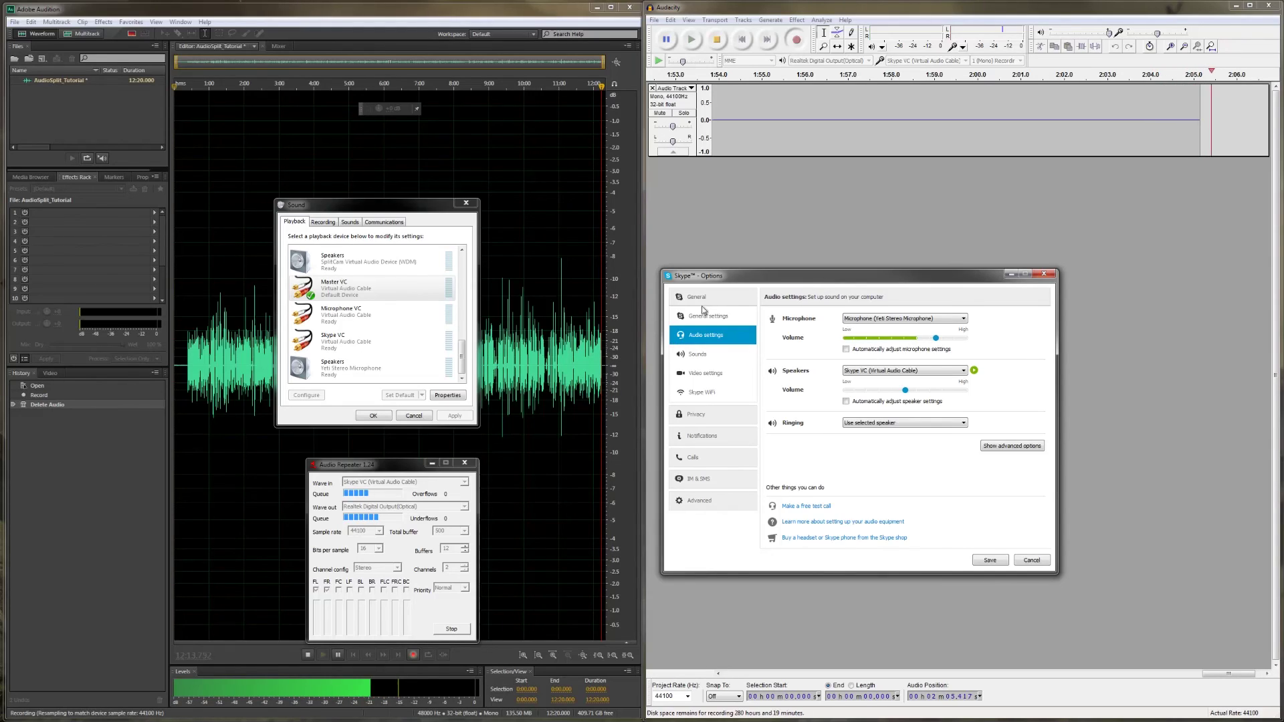
click(864, 378)
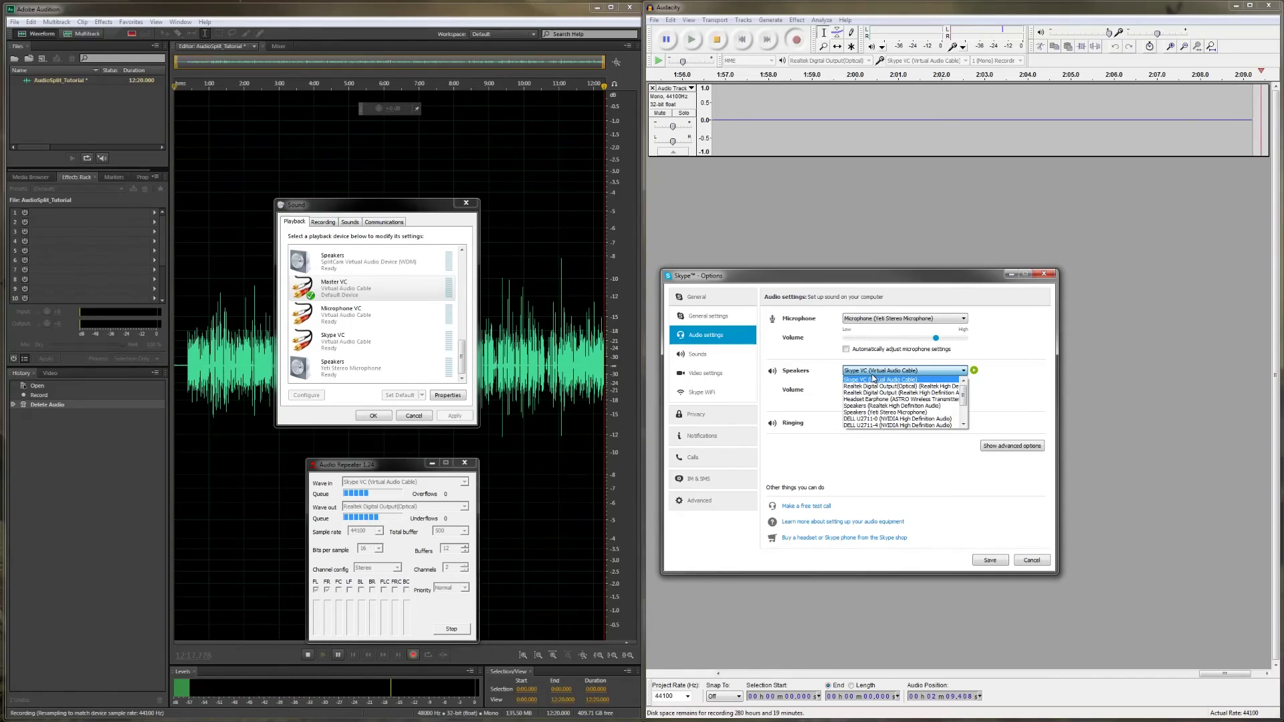
click(778, 358)
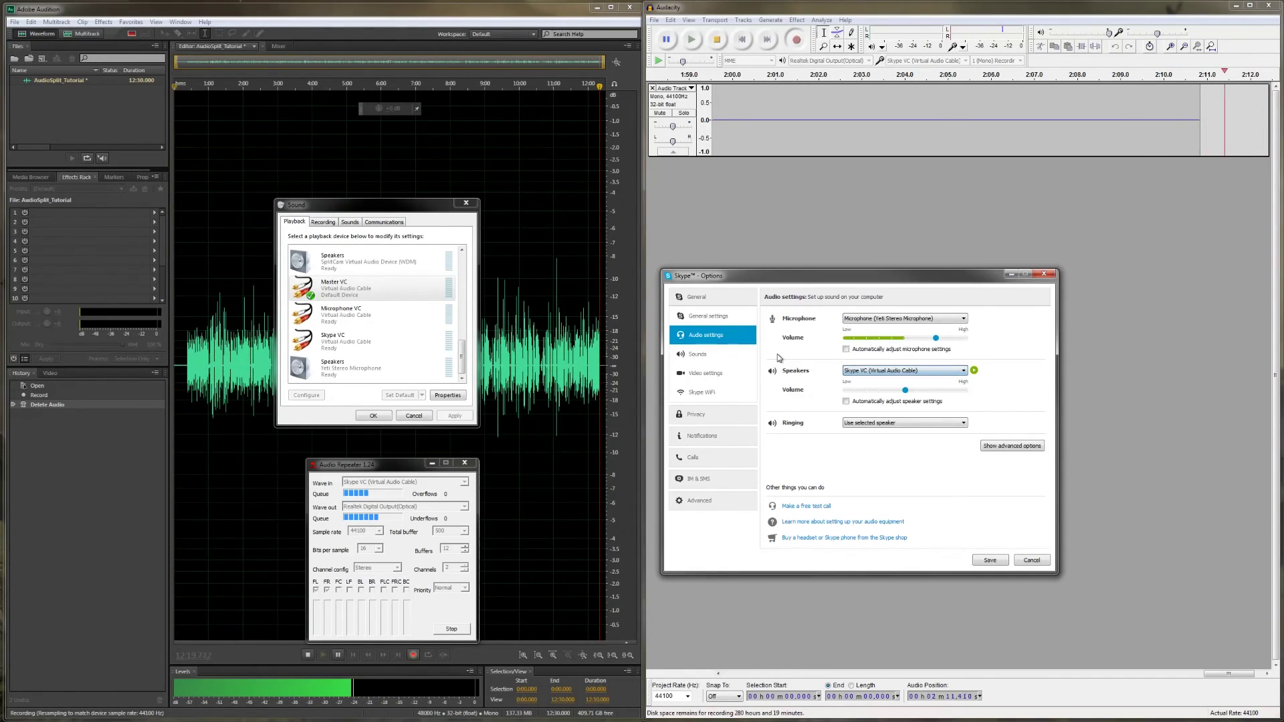
mouse_move(369, 464)
mouse_down()
mouse_move(406, 481)
mouse_move(426, 456)
mouse_move(375, 456)
mouse_up()
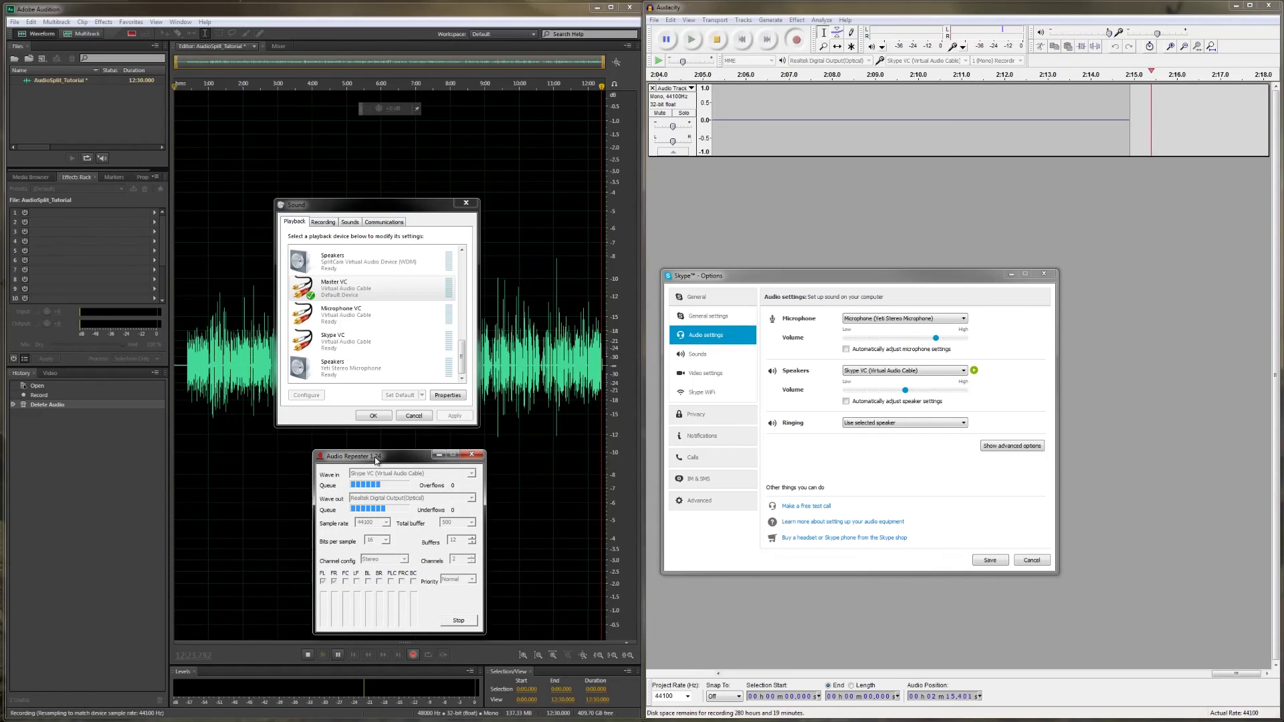